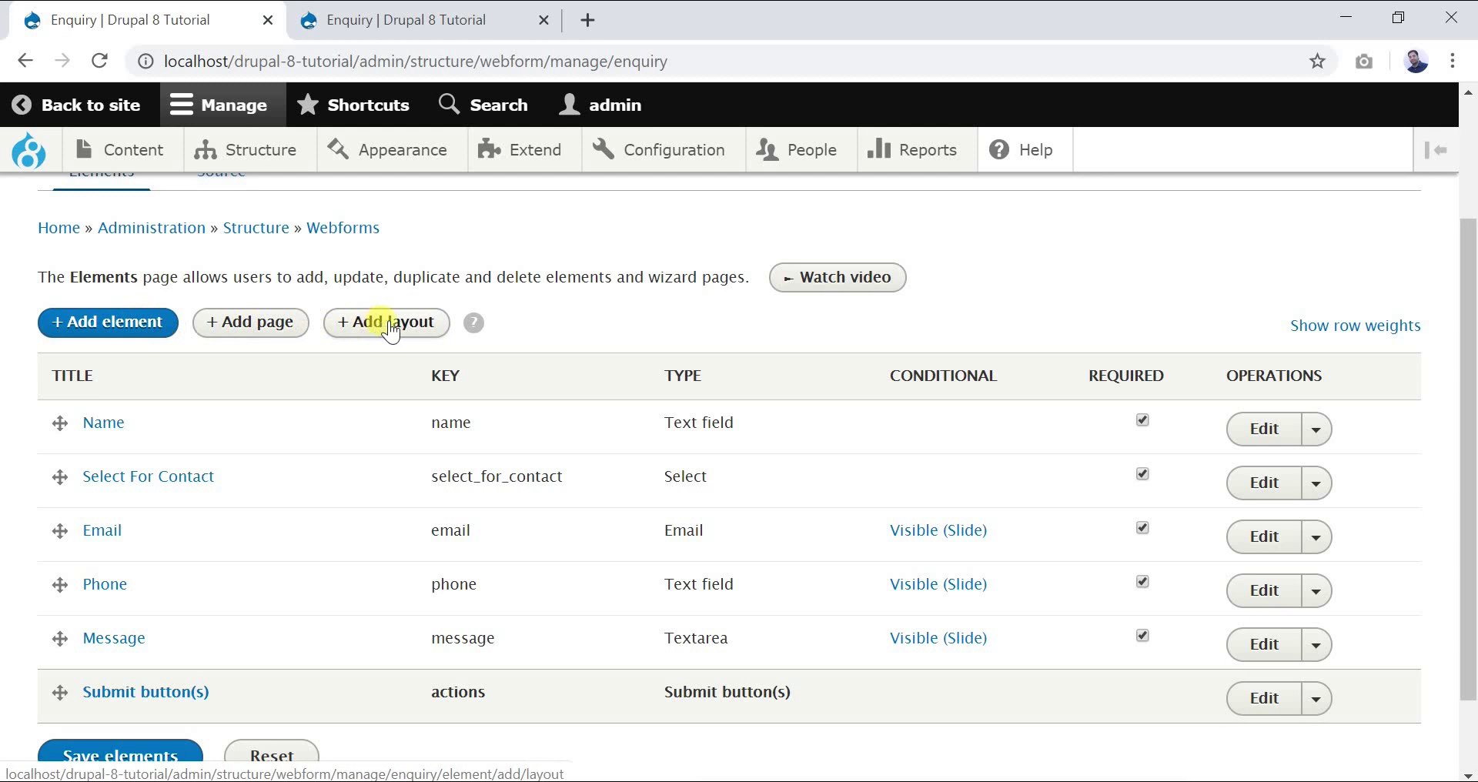
# Step: Start adding a Flexbox layout element to the Enquiry webform, finding it by filtering the element types for "flex"
pyautogui.click(391, 323)
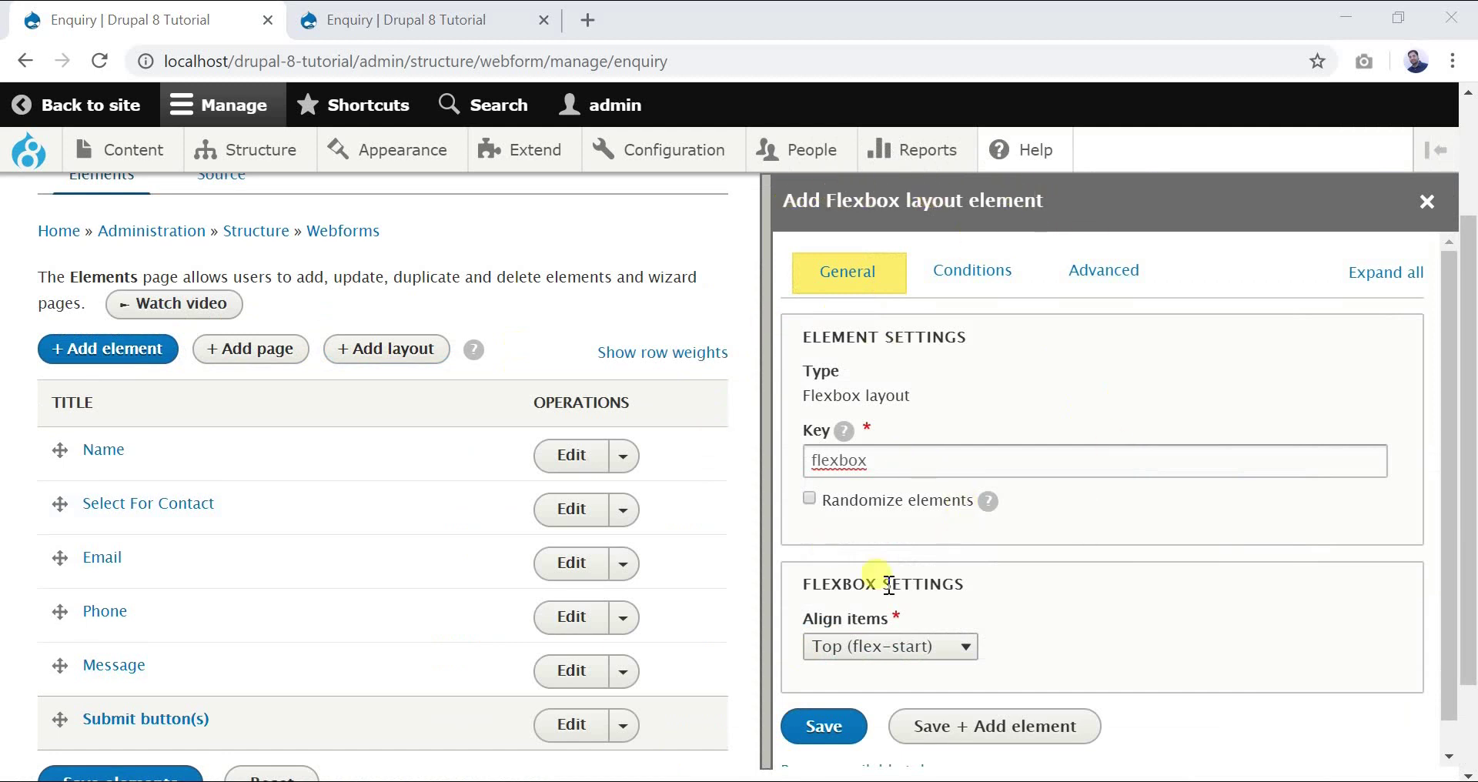
pyautogui.click(1426, 201)
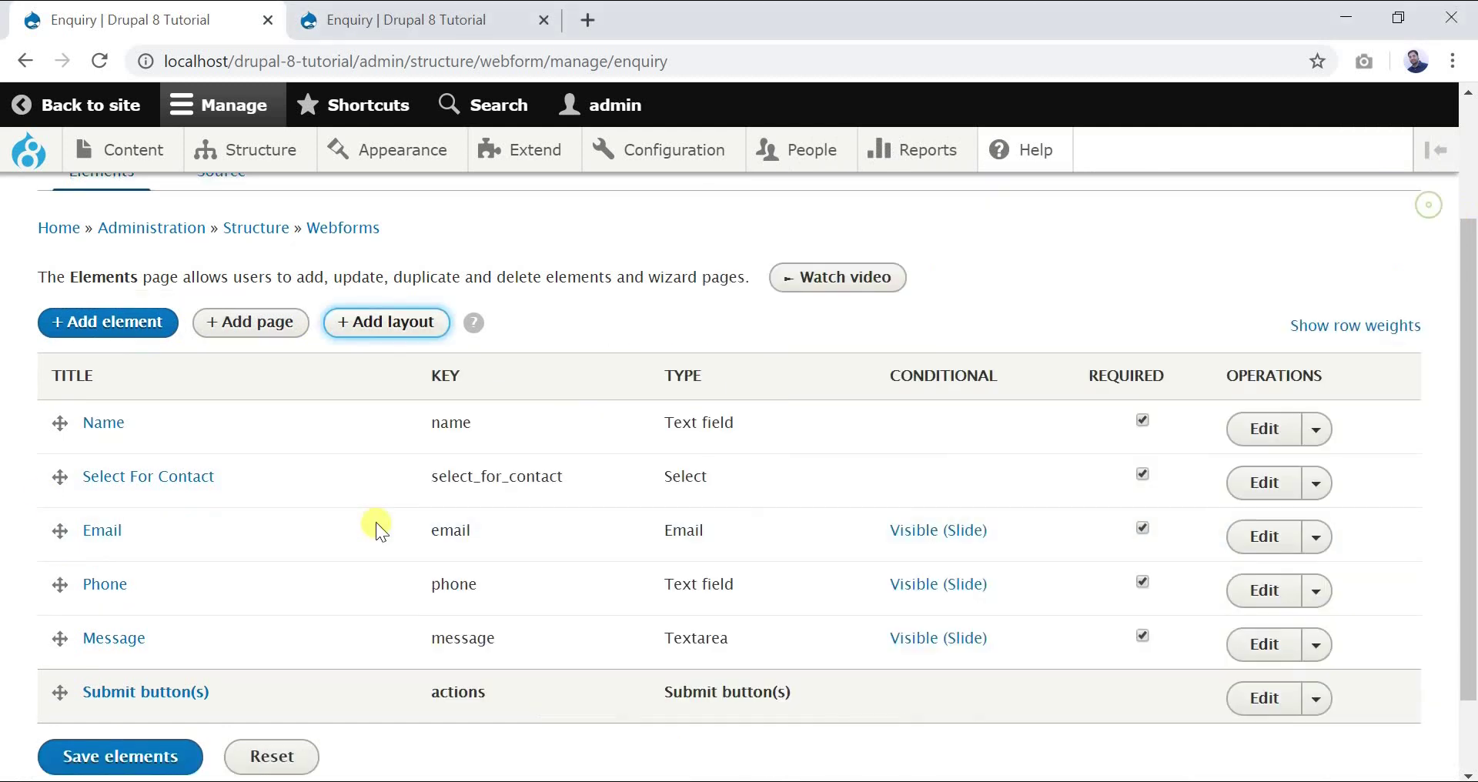
pyautogui.click(106, 324)
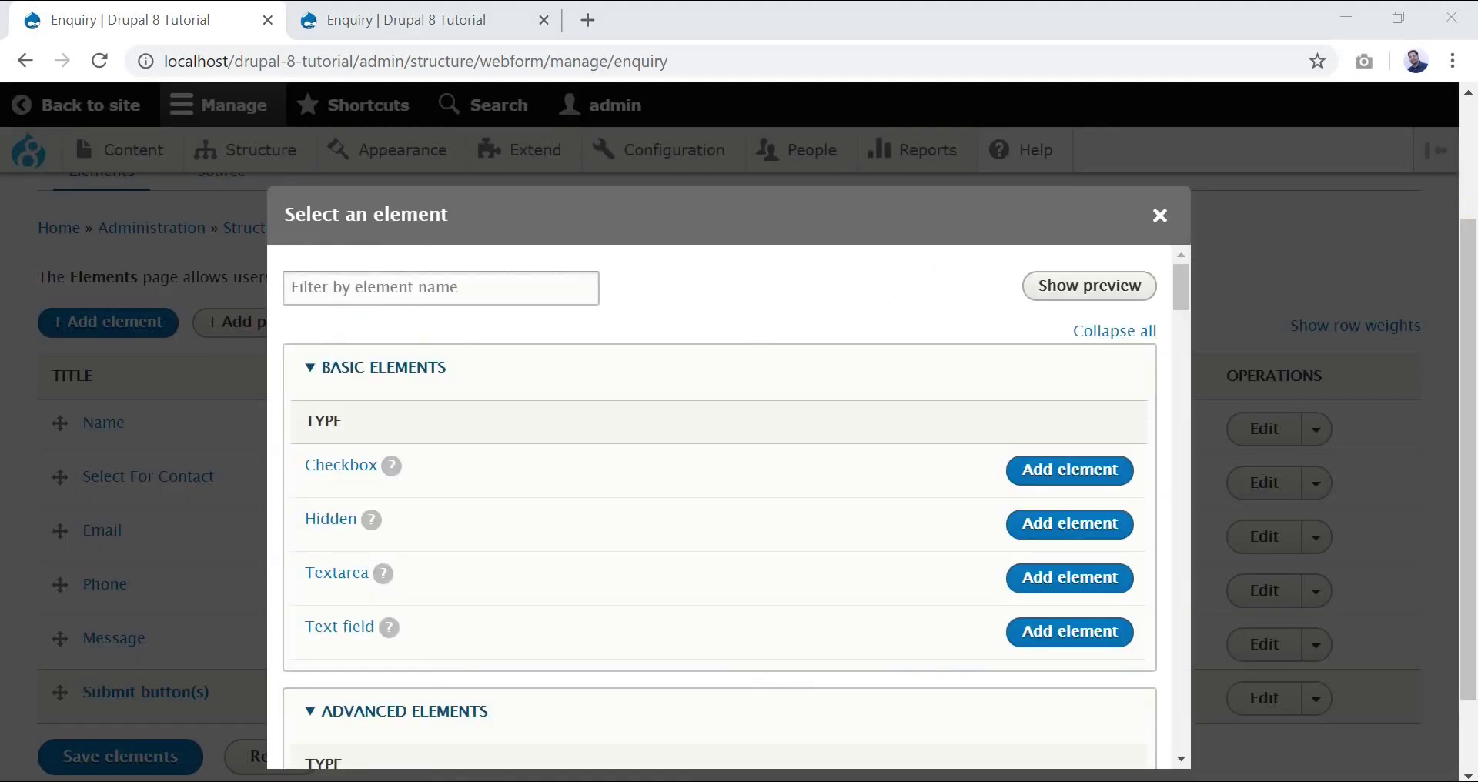
pyautogui.click(487, 295)
pyautogui.write('flex')
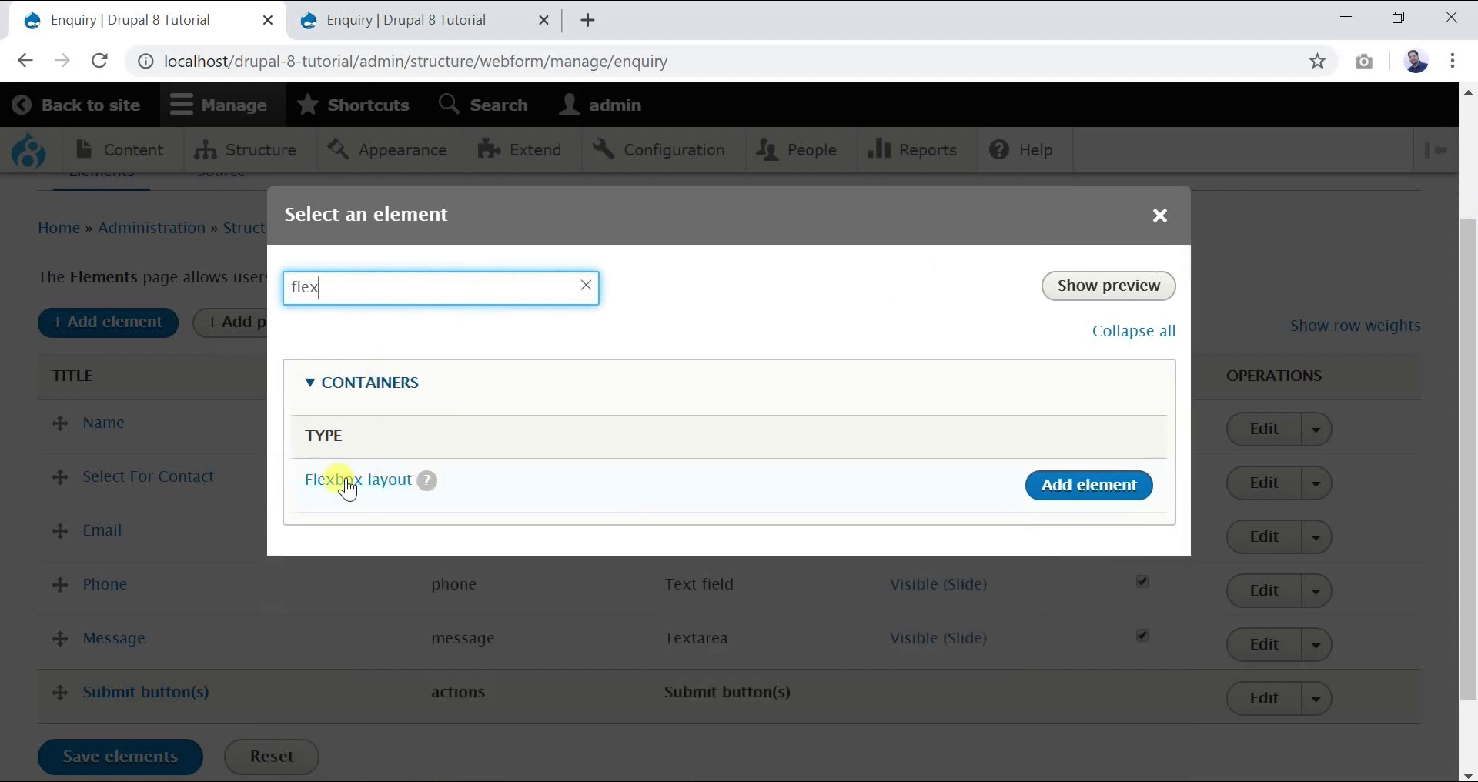
pyautogui.click(1049, 488)
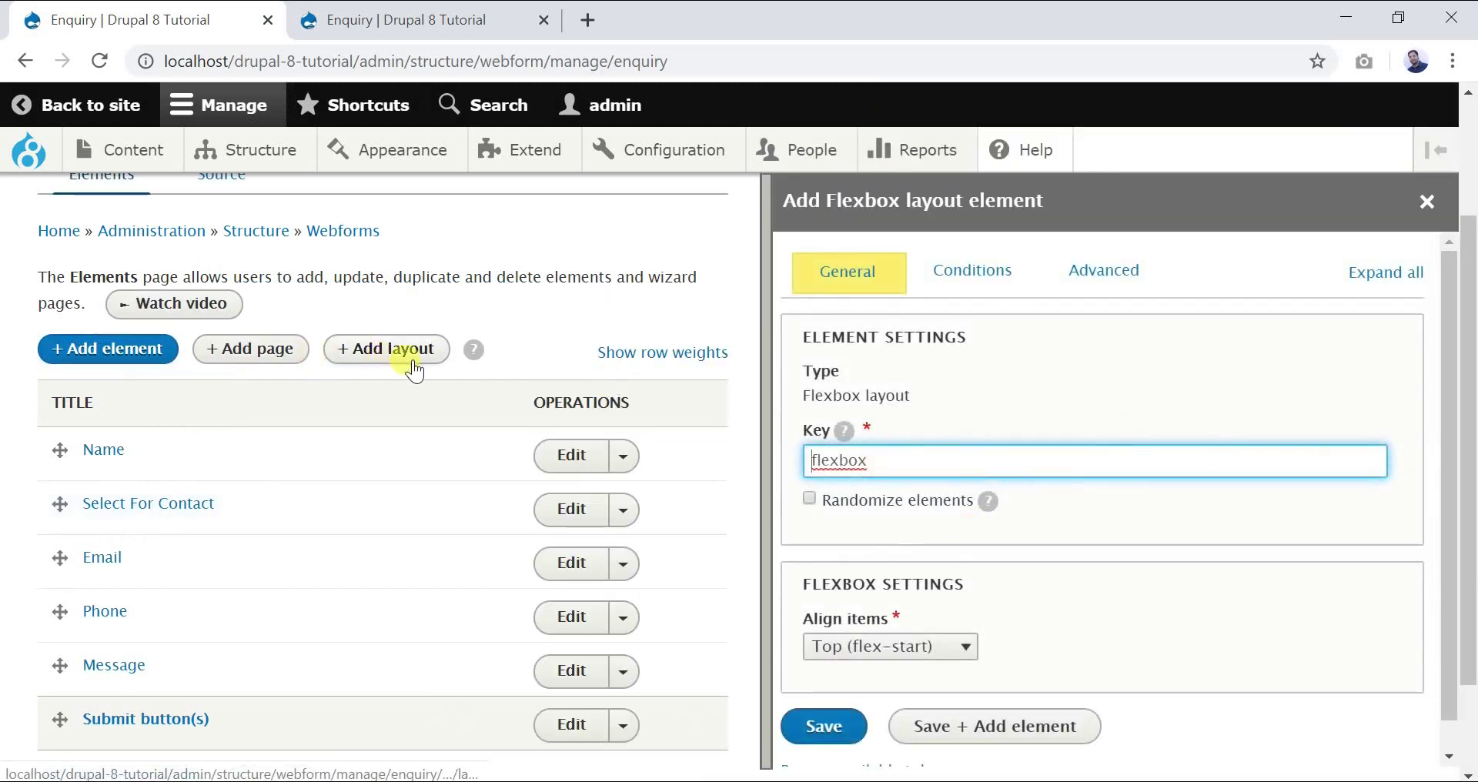
# Step: Set the key of the new Flexbox layout element to layout_1
pyautogui.doubleClick(910, 466)
pyautogui.write('la')
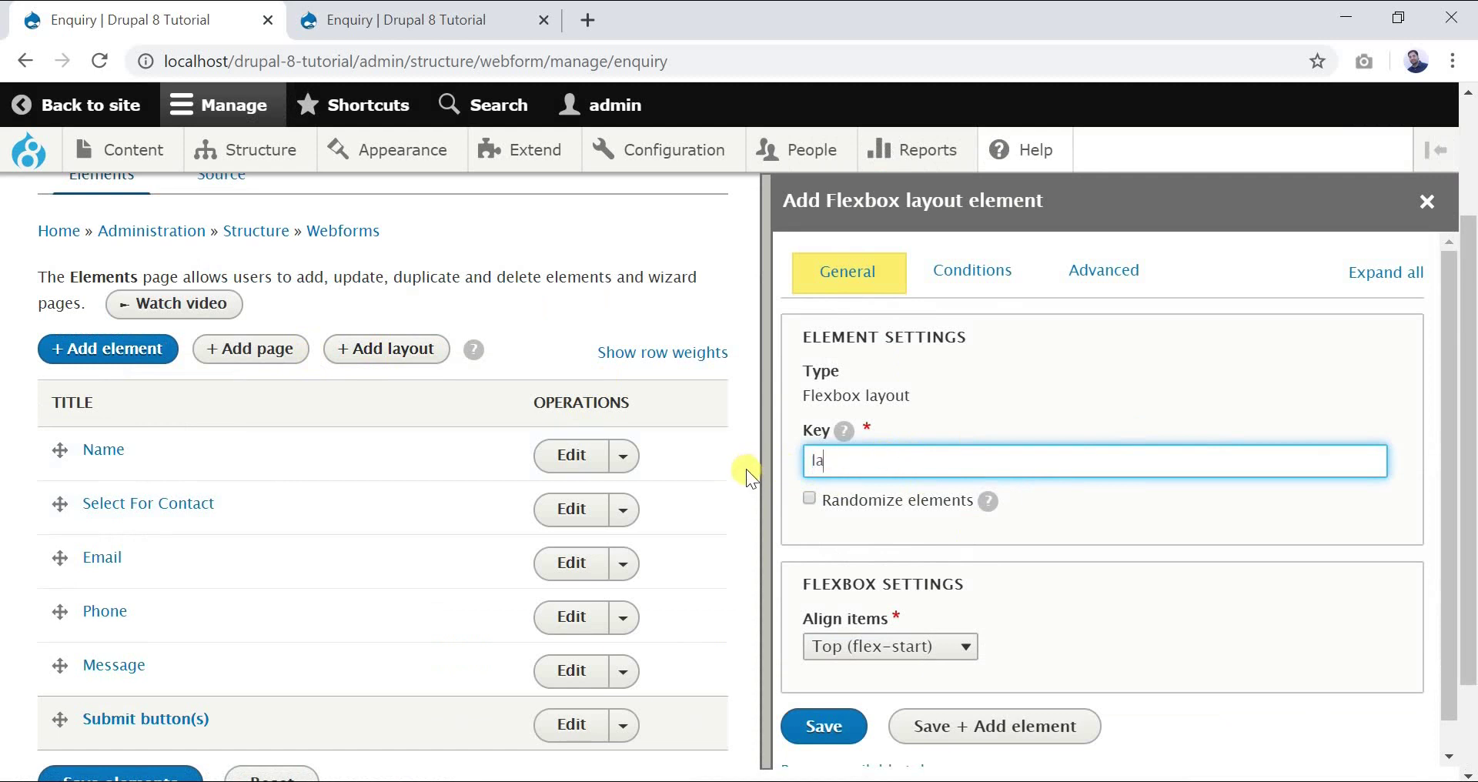
pyautogui.write('yout_1')
# Step: Try my_layout as the key of the Flexbox layout element
pyautogui.moveTo(883, 461); pyautogui.dragTo(764, 460)
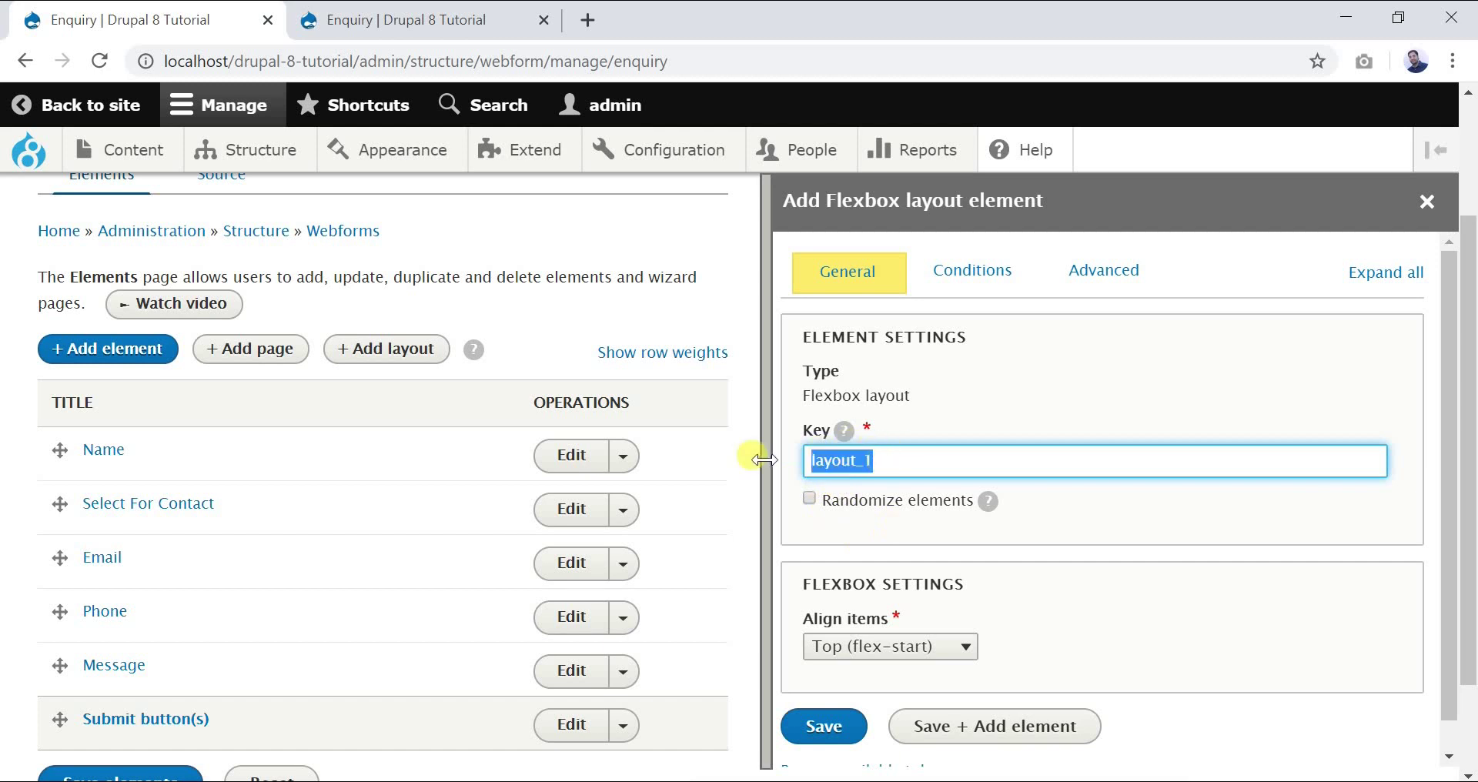
pyautogui.click(900, 466)
pyautogui.doubleClick(899, 465)
pyautogui.write('my')
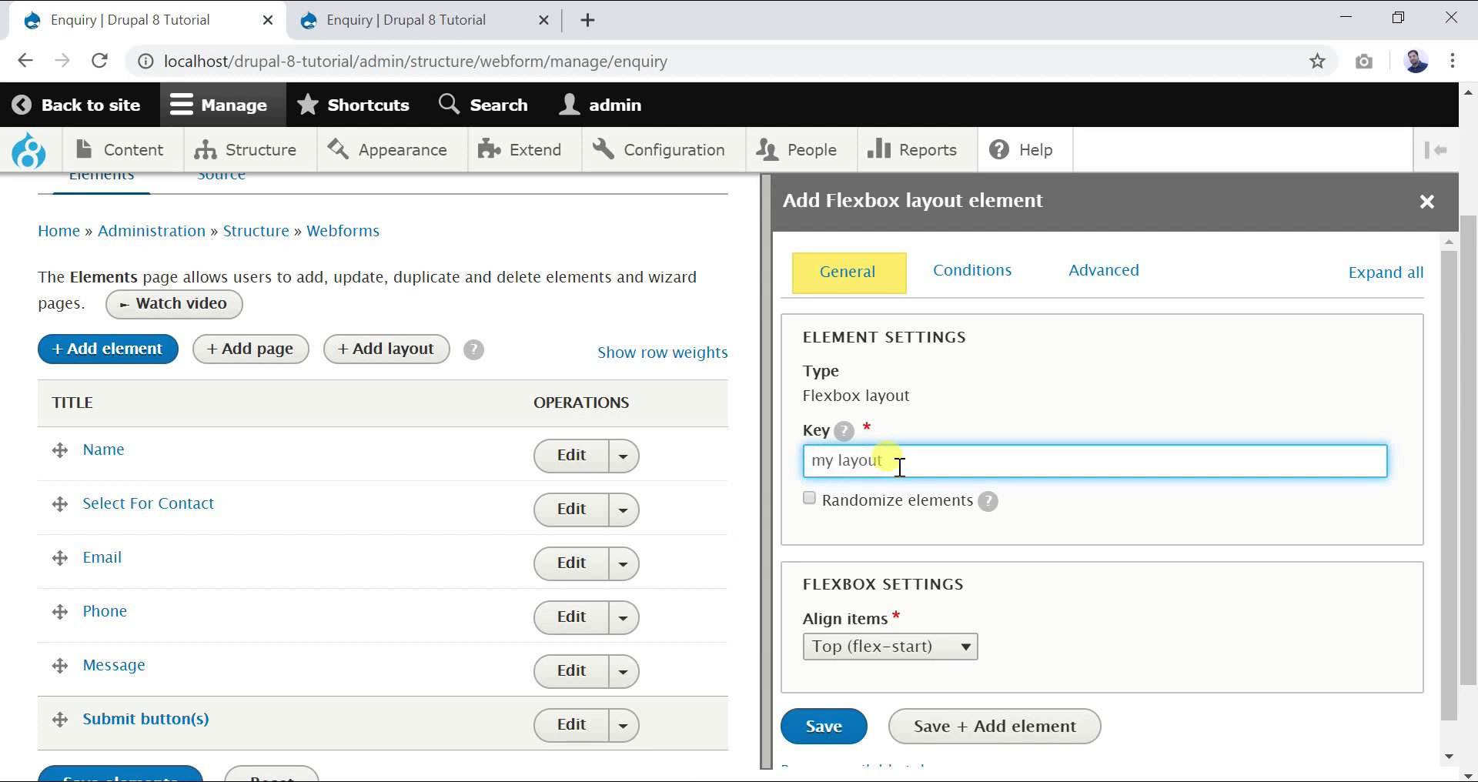
pyautogui.press('BackSpace')
pyautogui.write('_')
# Step: Change the Flexbox layout's key back to layout_1 and save the new element
pyautogui.doubleClick(899, 467)
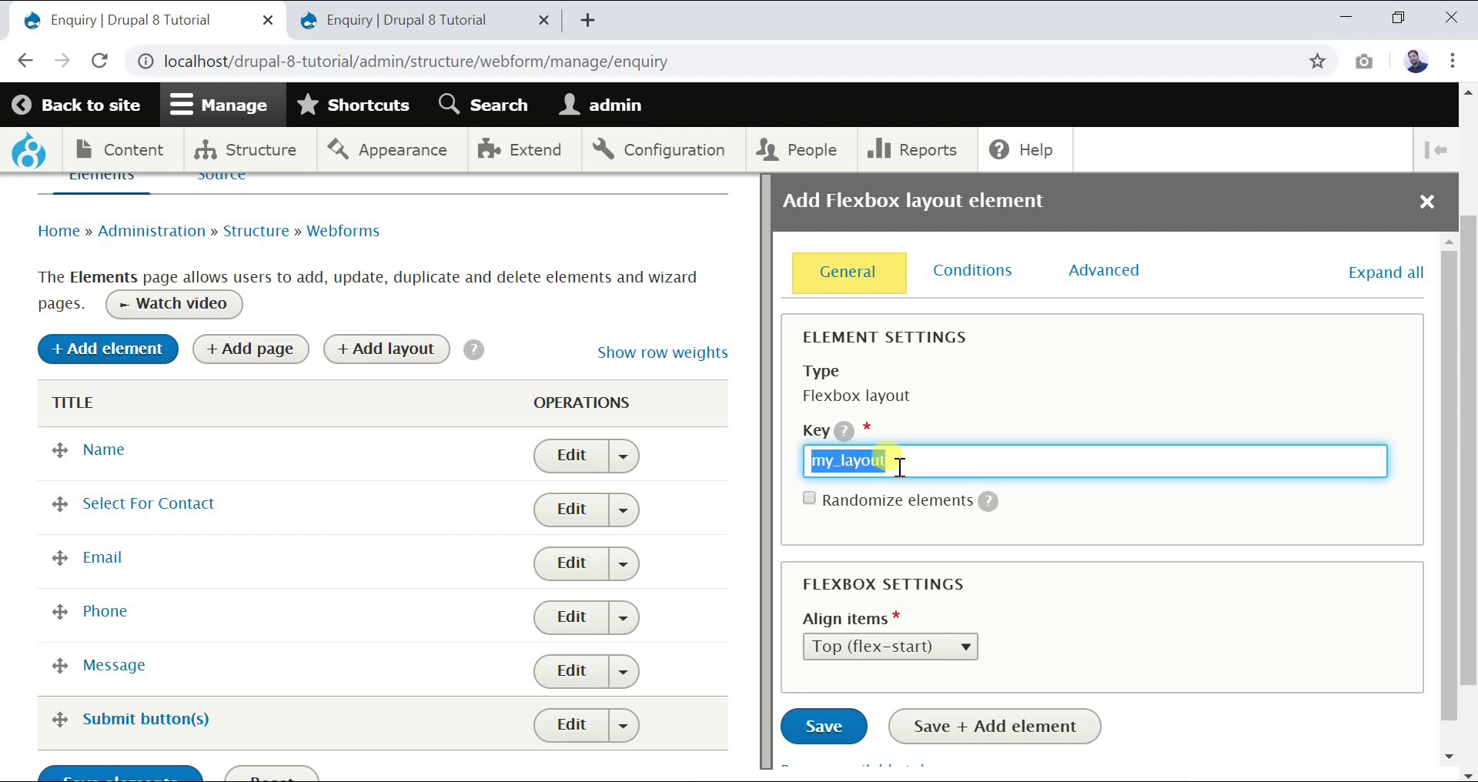
pyautogui.press('BackSpace')
pyautogui.click(818, 730)
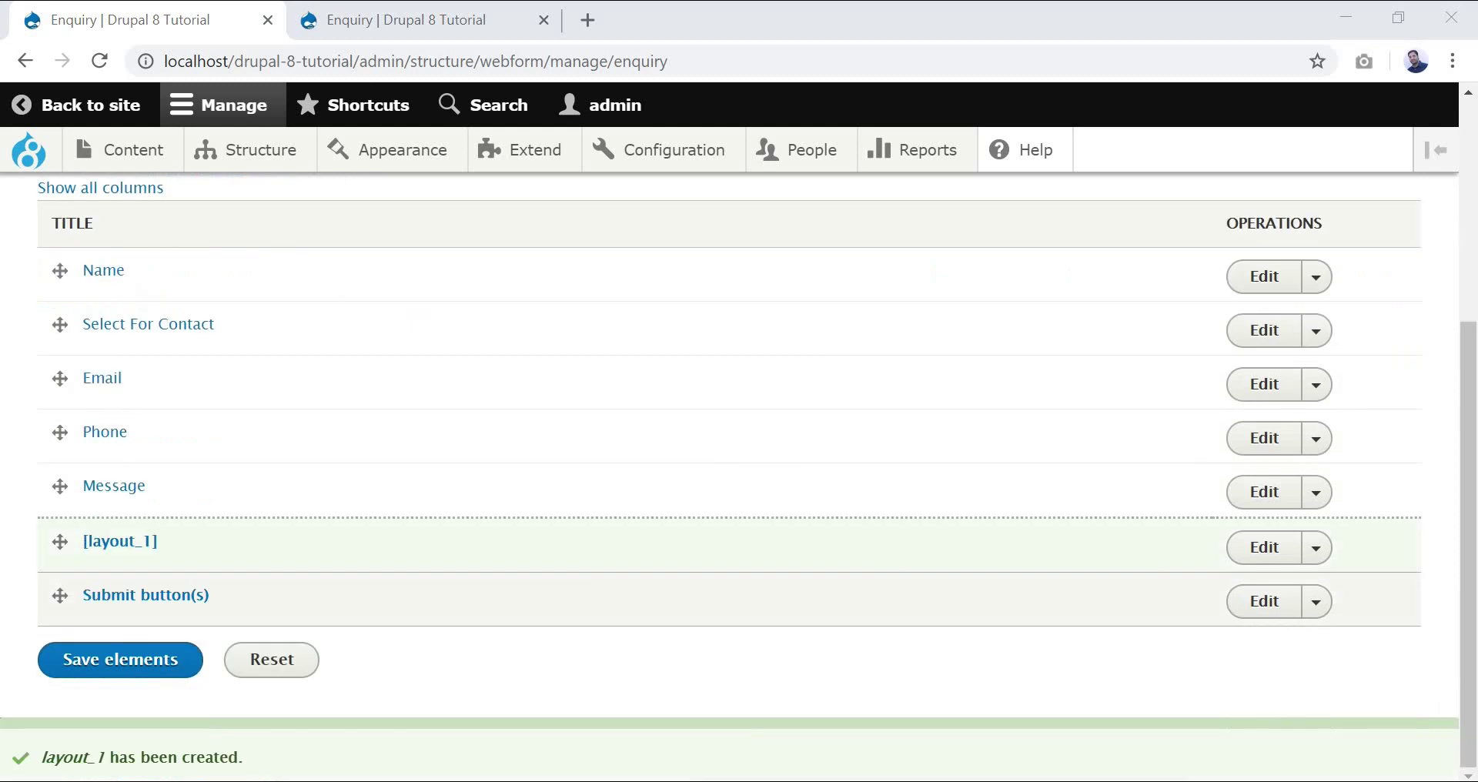
# Step: Place layout_1 first in the element list with Name and Select For Contact nested under it, and save the elements
pyautogui.moveTo(54, 540); pyautogui.dragTo(41, 292)
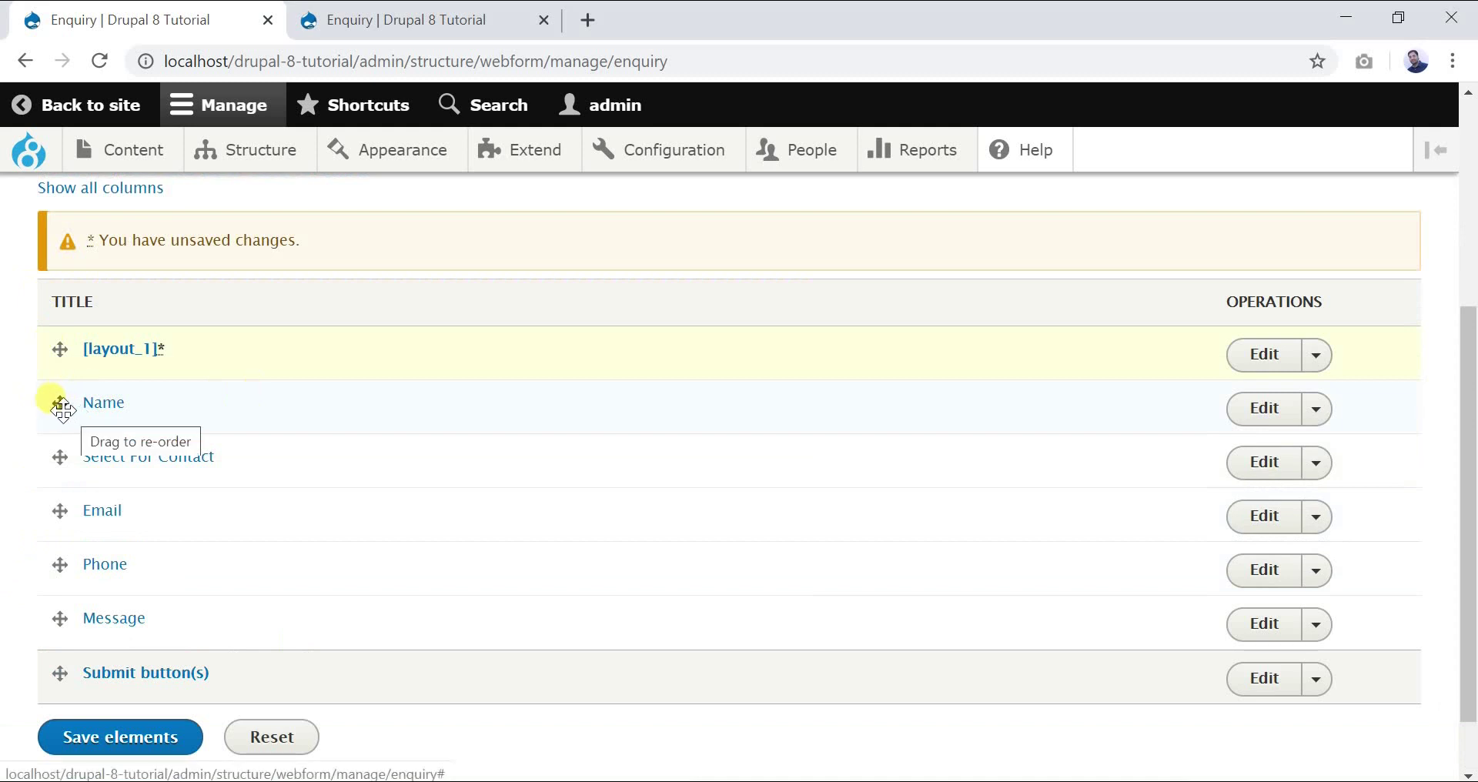
pyautogui.moveTo(60, 410); pyautogui.dragTo(115, 413)
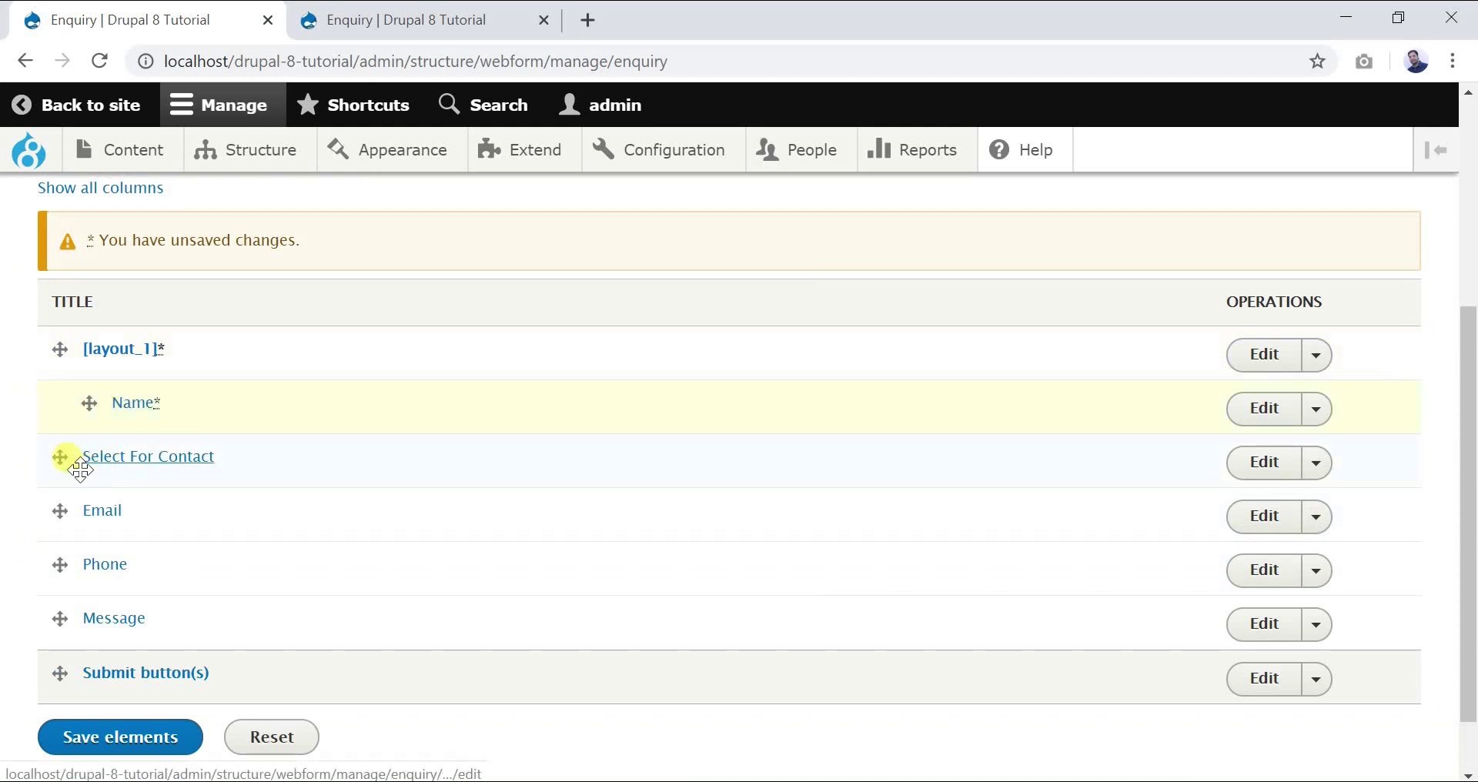
pyautogui.moveTo(59, 459); pyautogui.dragTo(115, 456)
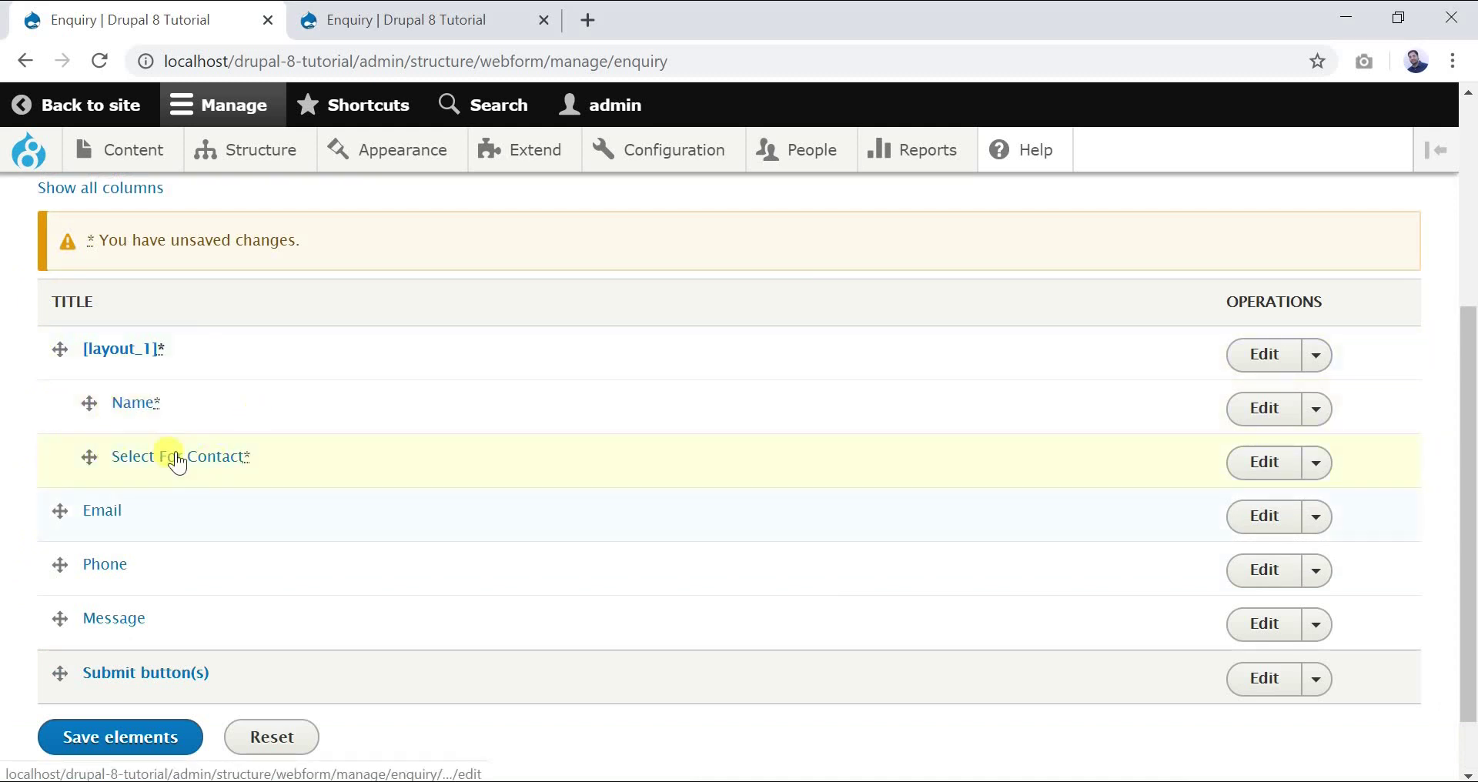
pyautogui.click(151, 740)
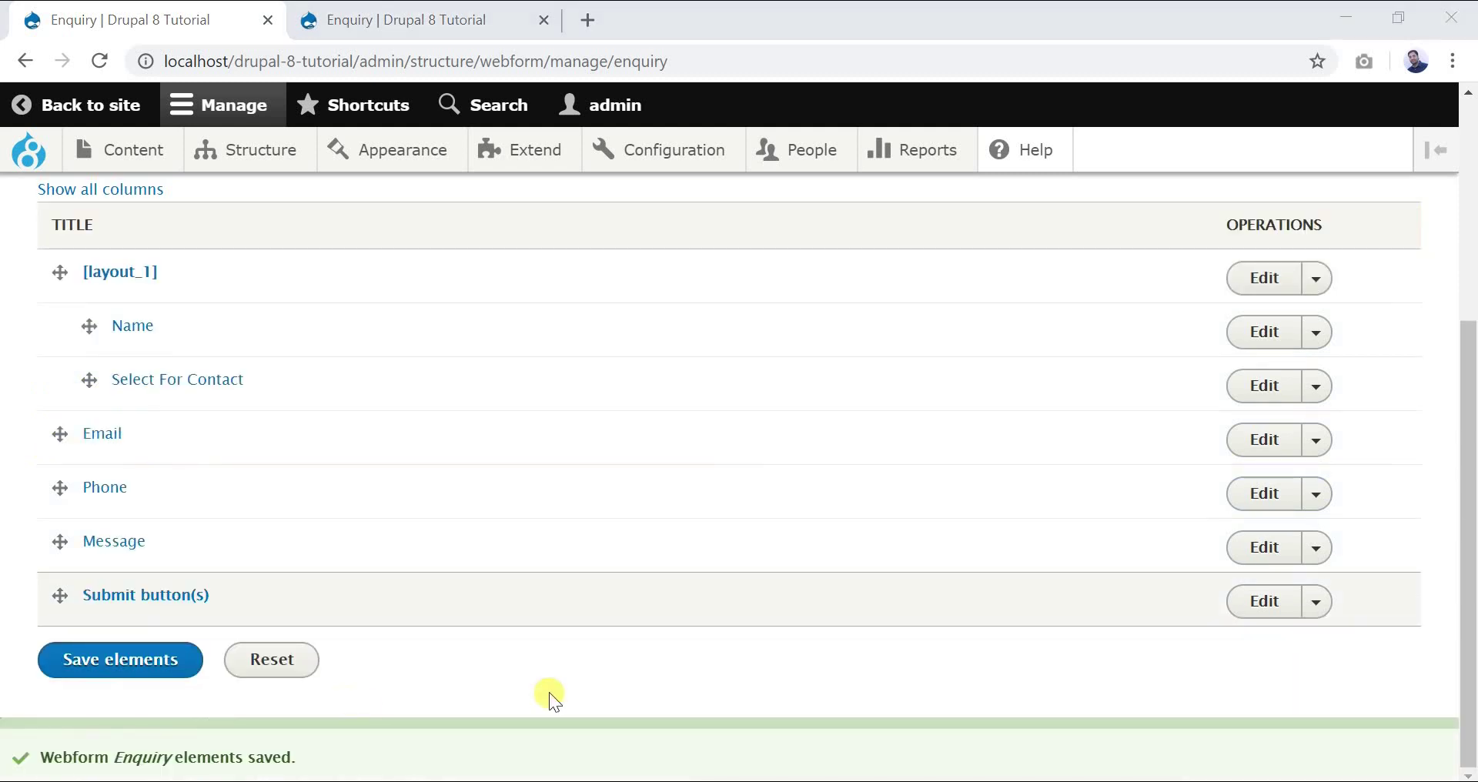
# Step: Reload the public Enquiry form and check how the Name and Select For Contact fields are arranged
pyautogui.click(328, 20)
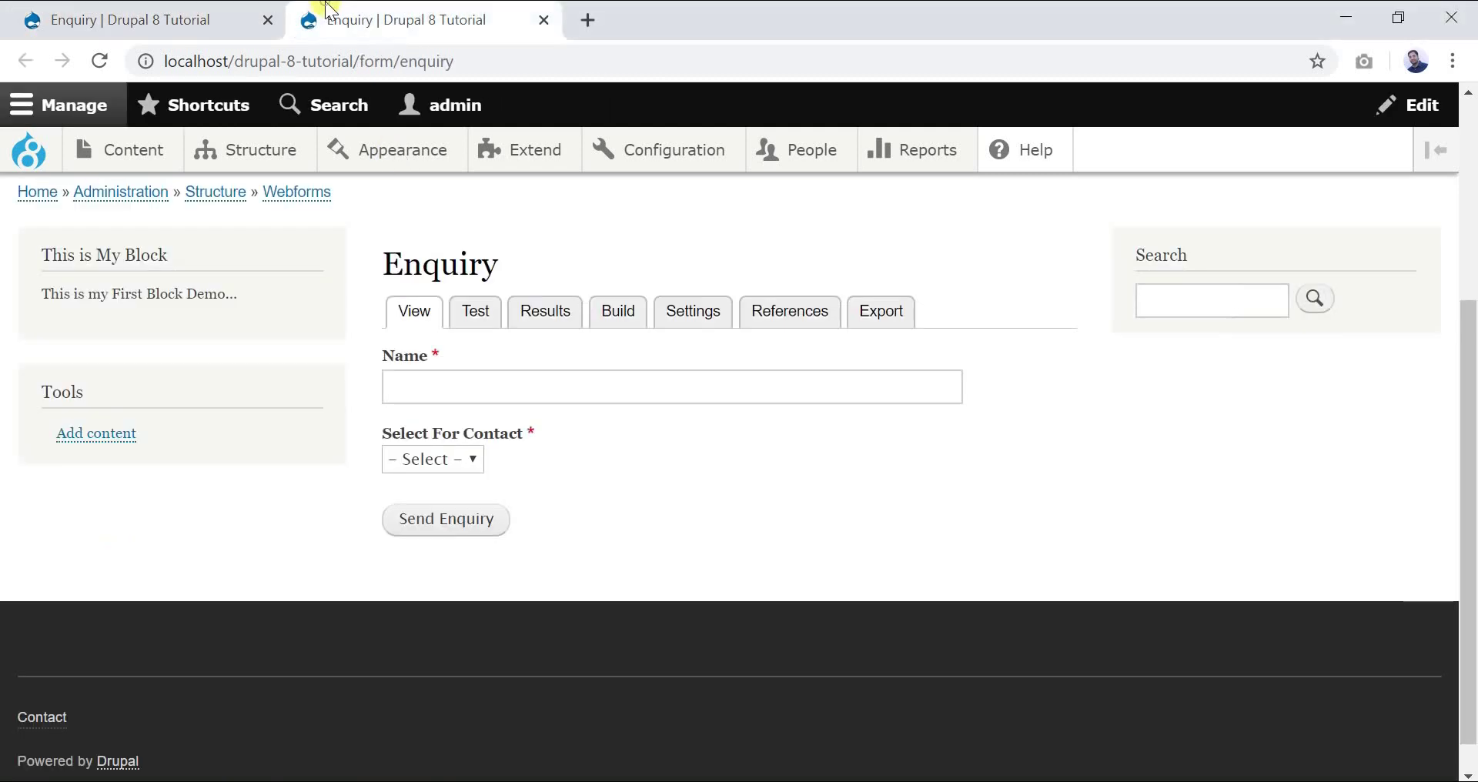
pyautogui.click(430, 322)
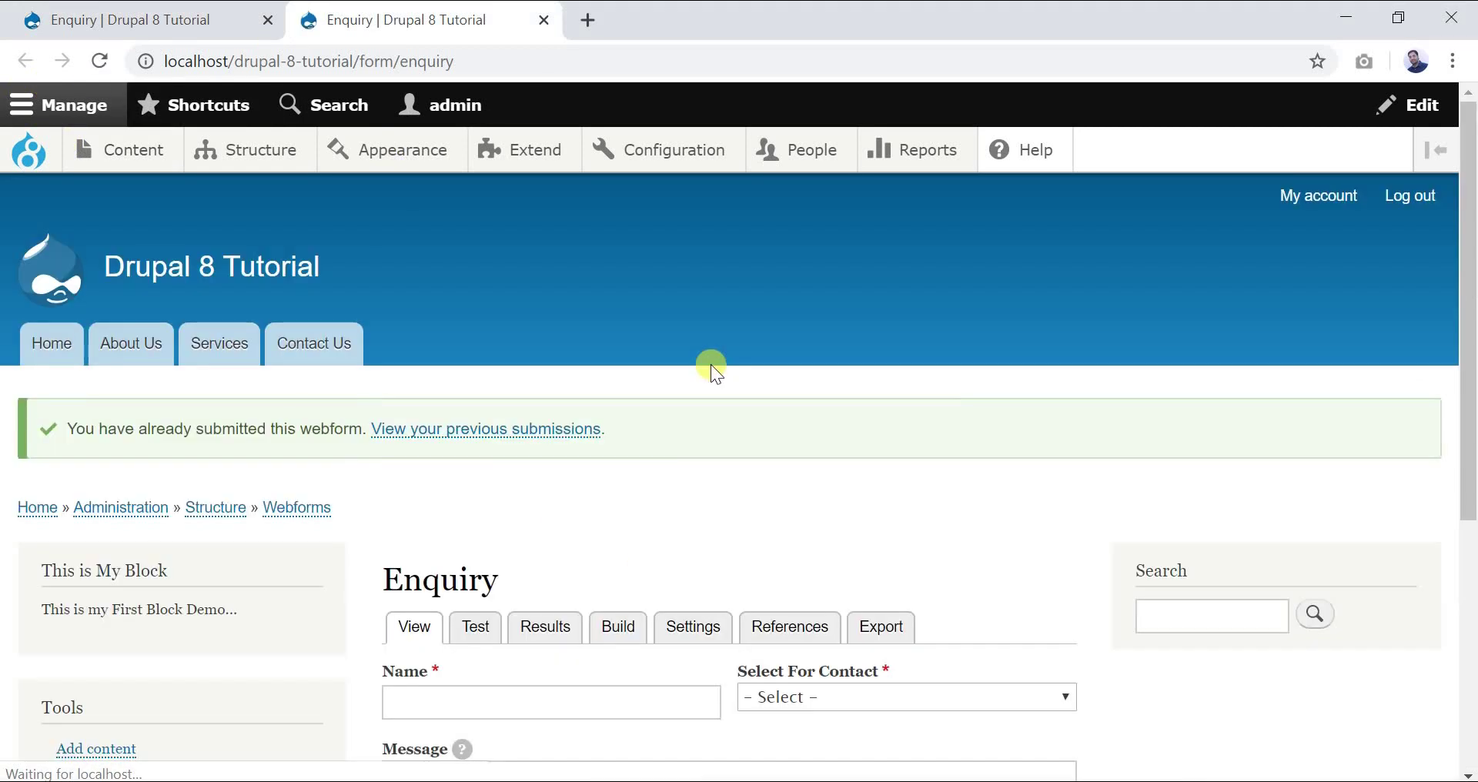
pyautogui.scroll(-3, 1469, 412)
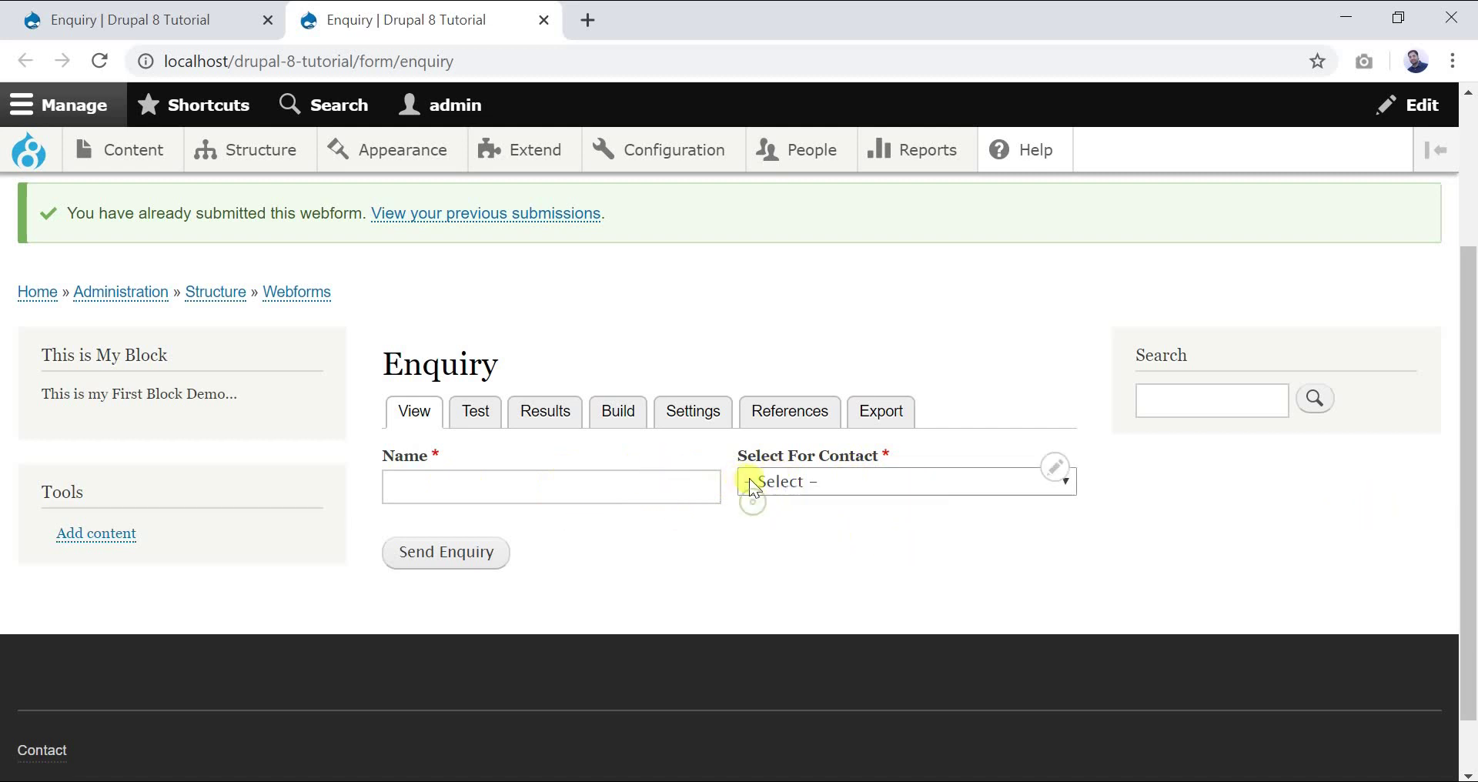
# Step: Examine the Flex choices in the Name element's Flexbox item settings against the public form, and close the settings without saving
pyautogui.click(194, 10)
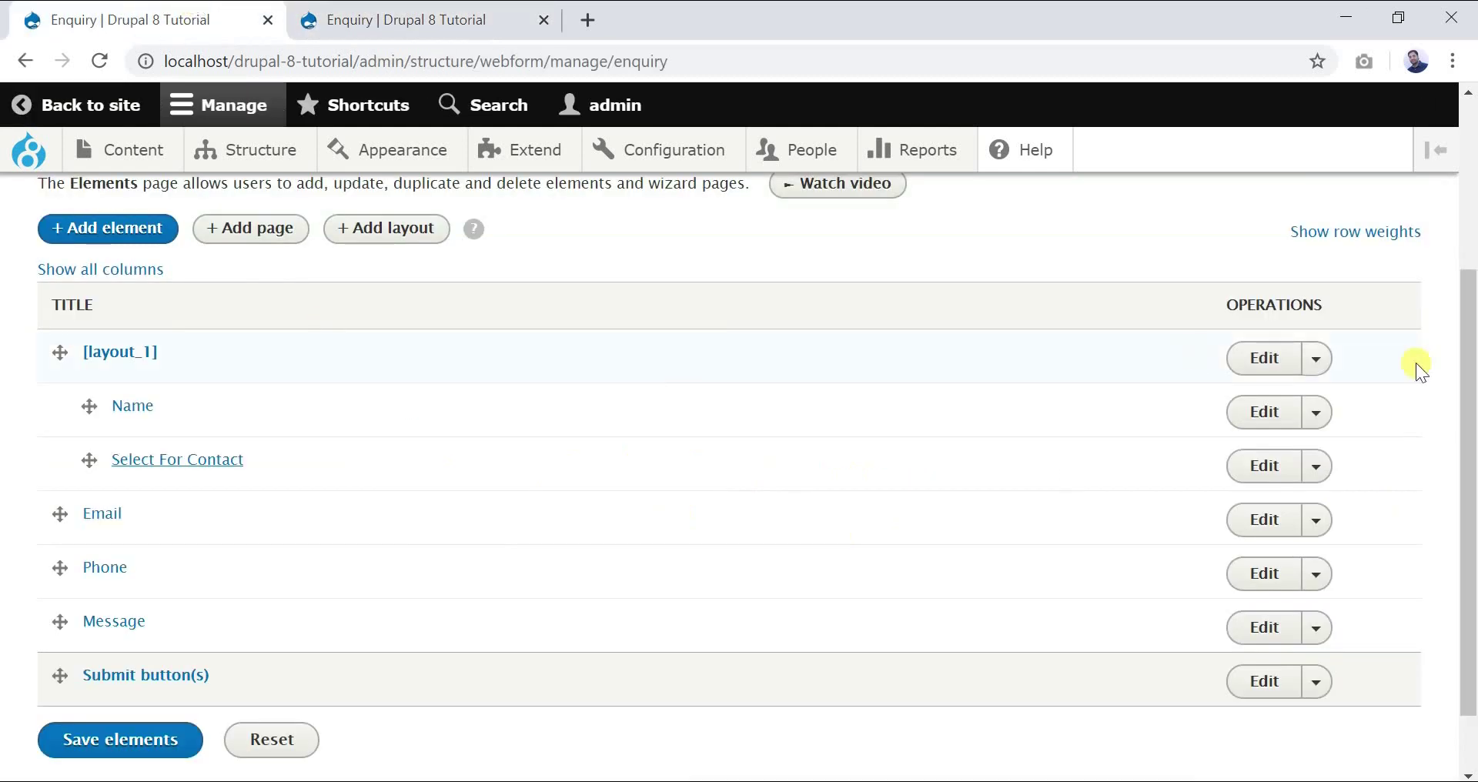
pyautogui.scroll(-1, 1001, 400)
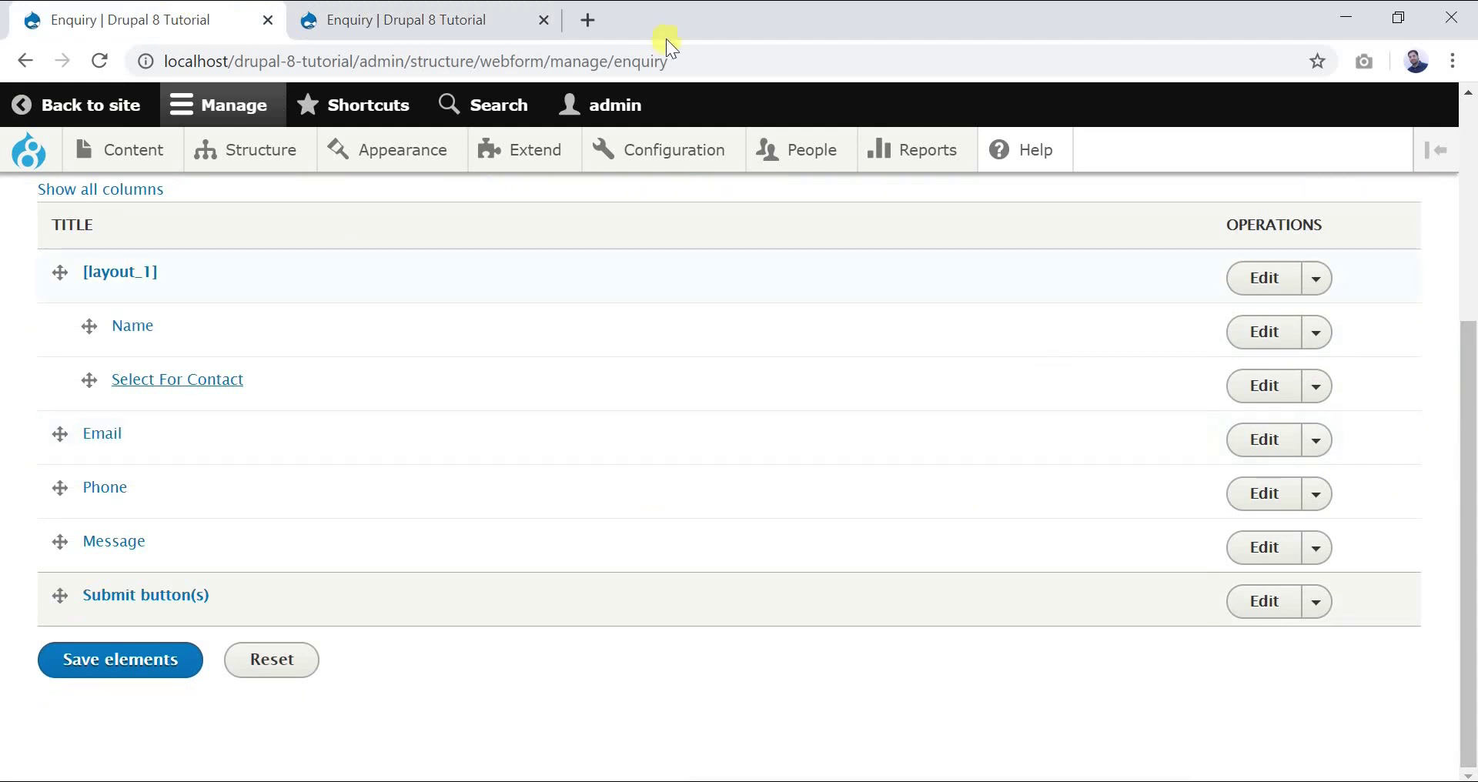
pyautogui.click(1268, 336)
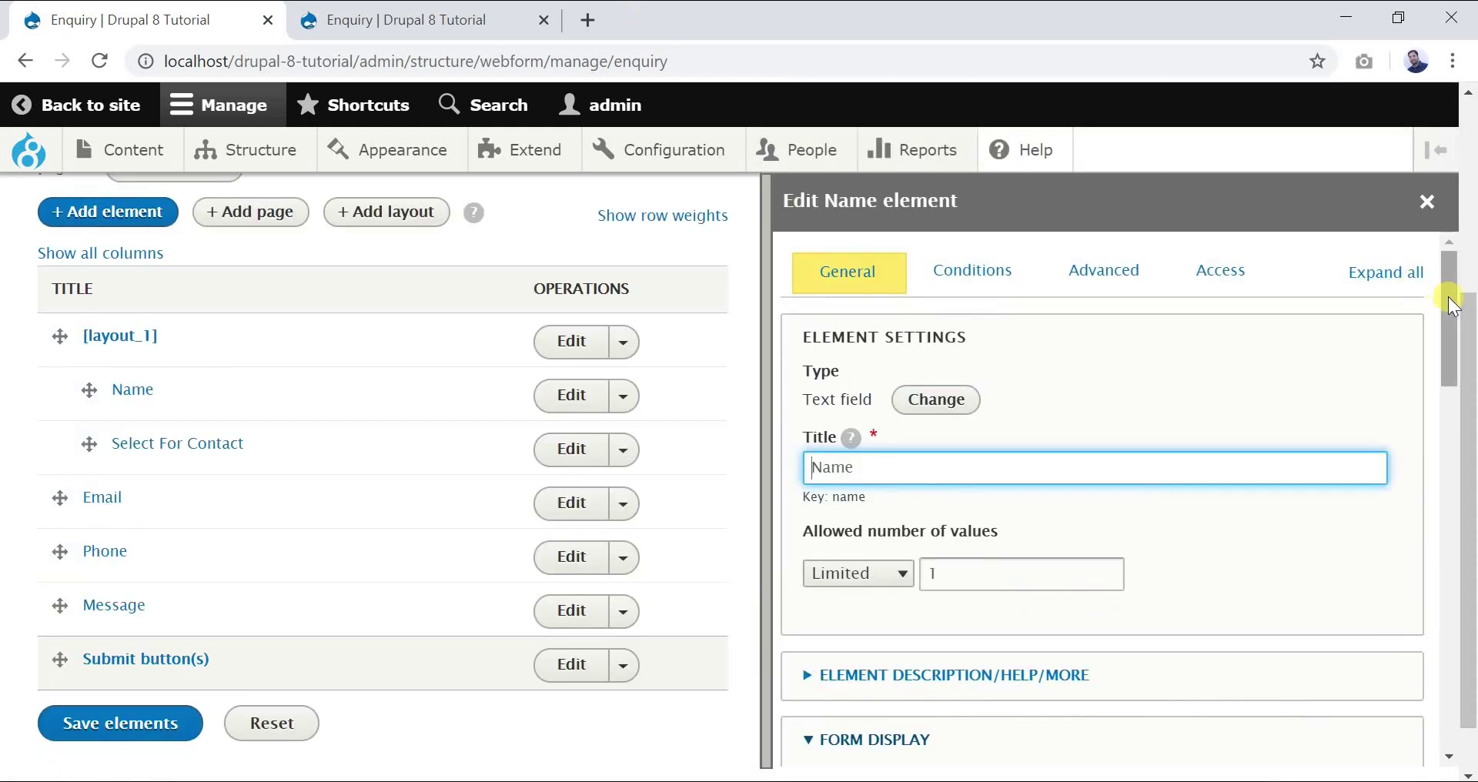
pyautogui.moveTo(1452, 304); pyautogui.dragTo(1399, 726)
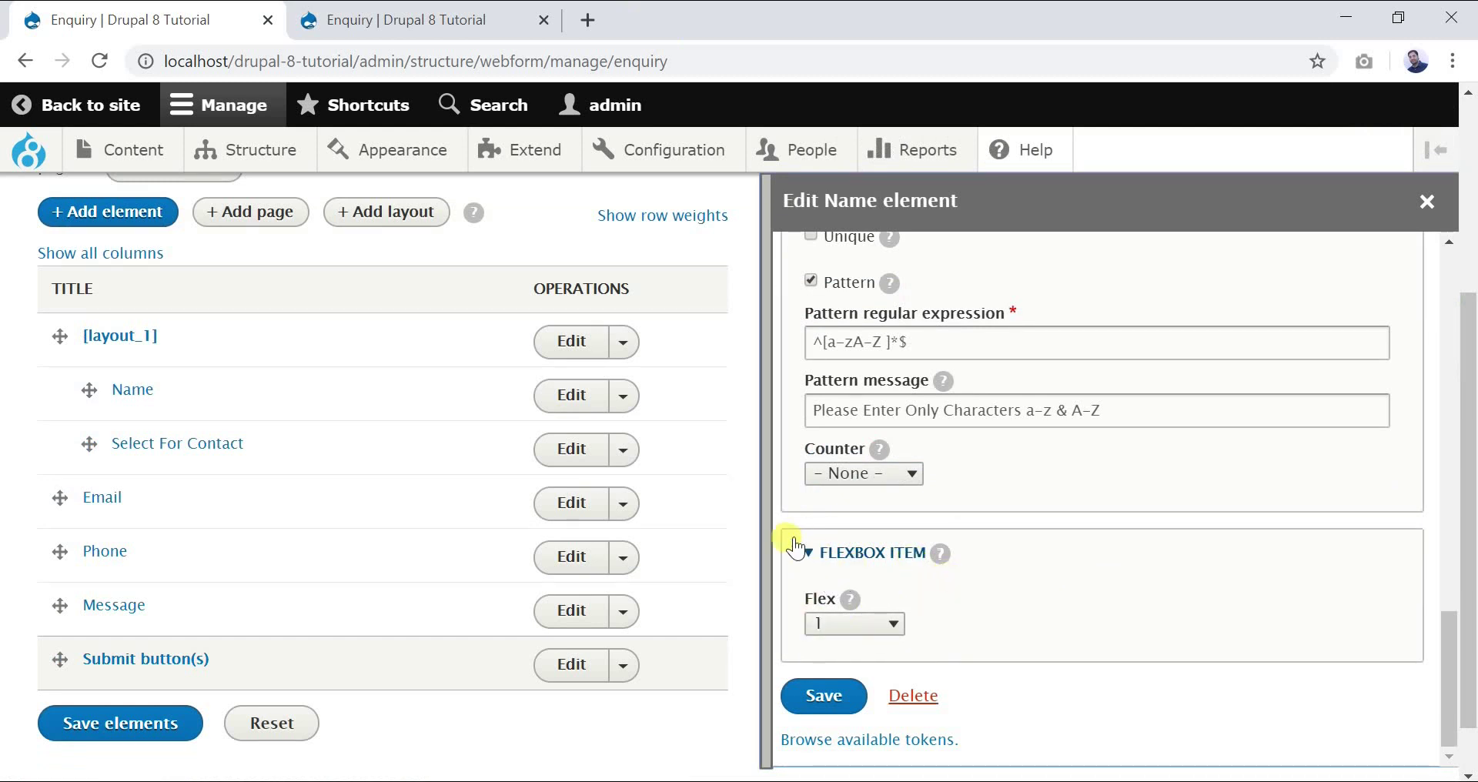
pyautogui.click(868, 628)
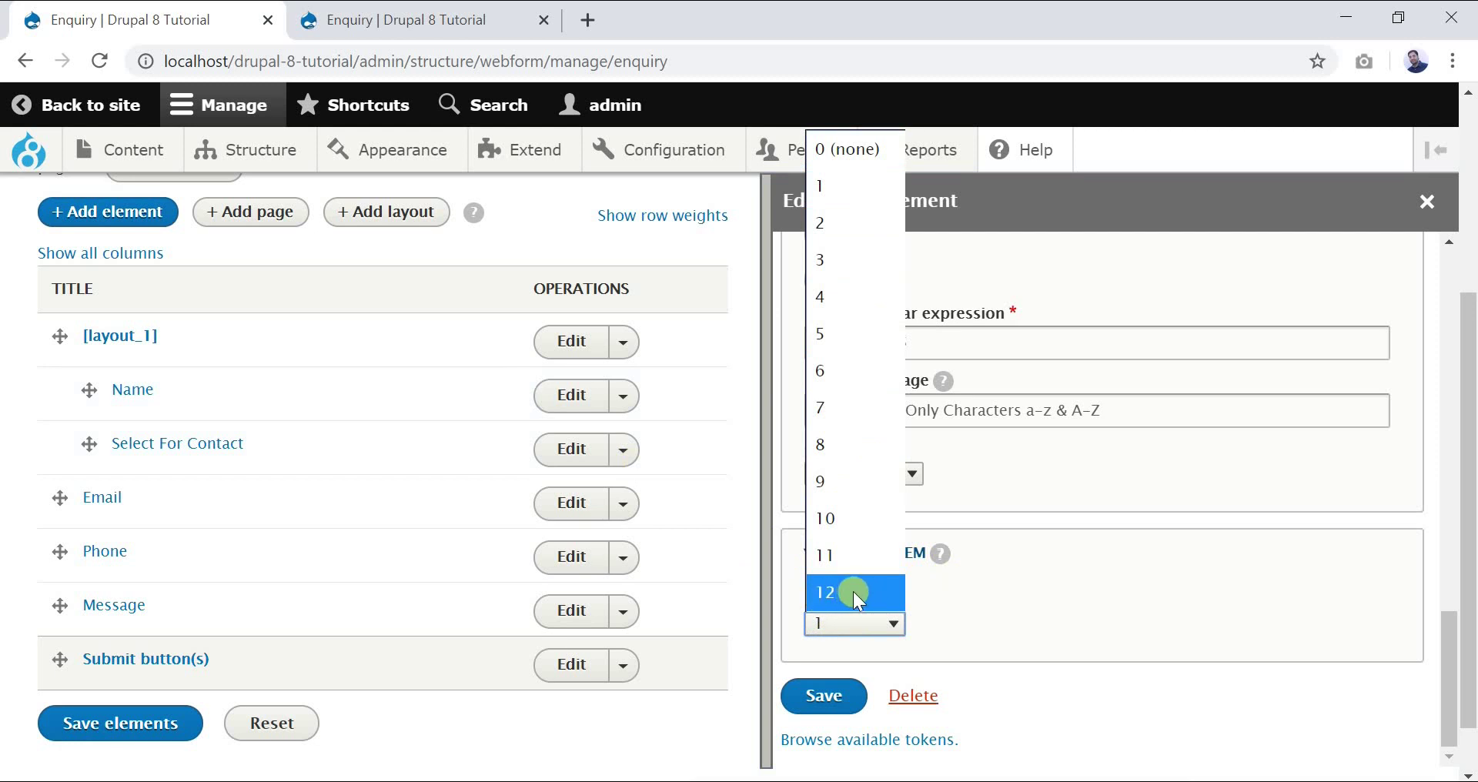
pyautogui.click(478, 9)
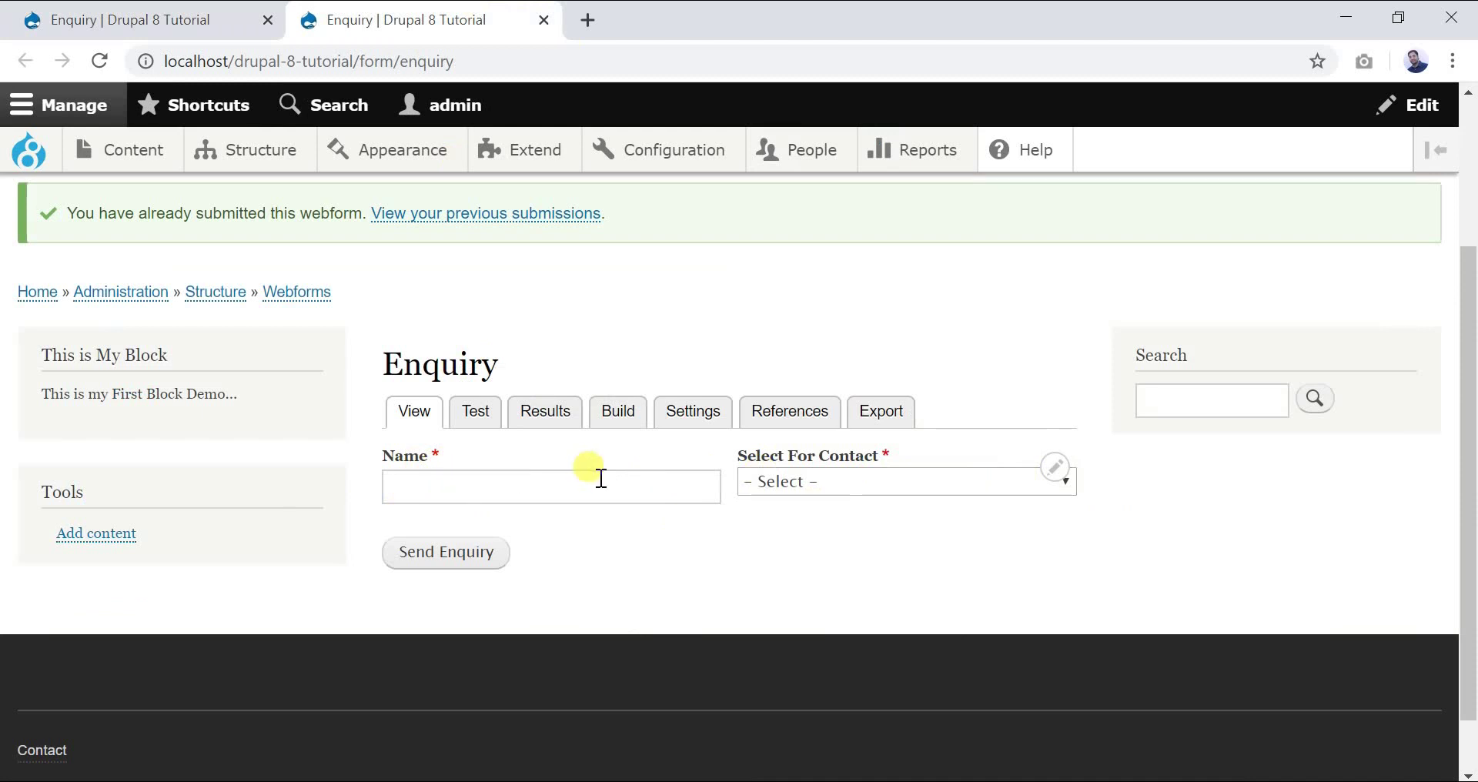
pyautogui.click(146, 20)
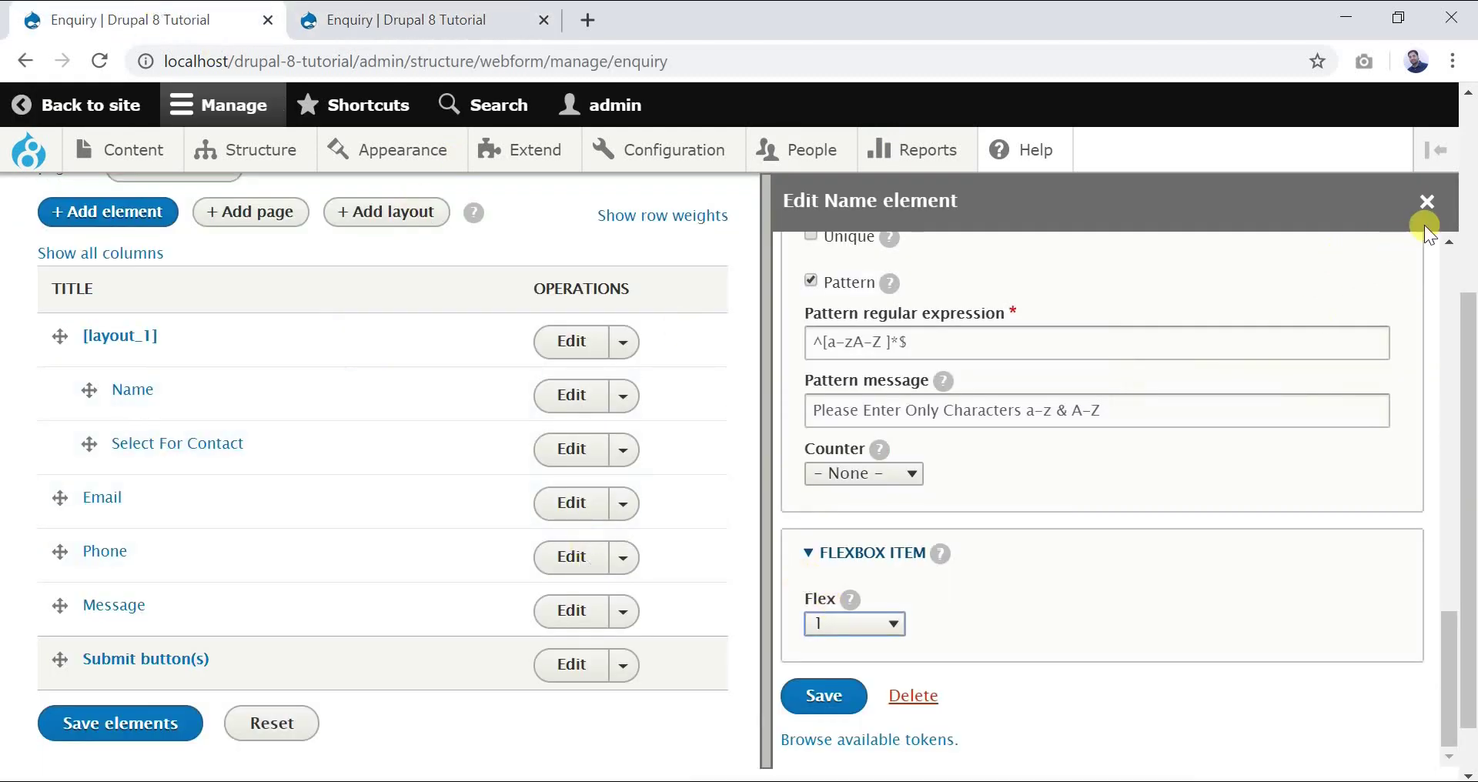
pyautogui.click(1427, 201)
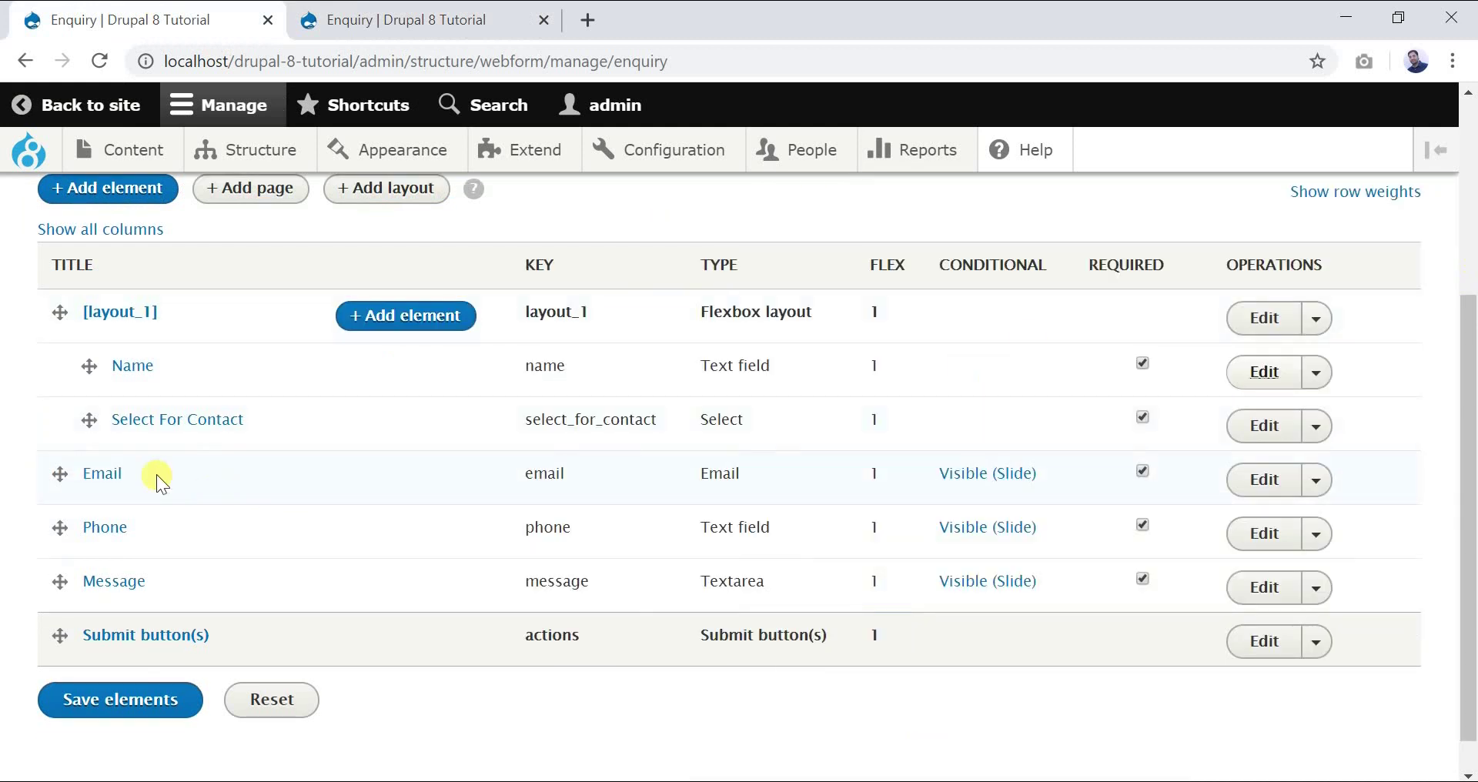
# Step: Nest the Email element under layout_1 after Select For Contact and save the elements
pyautogui.moveTo(59, 473); pyautogui.dragTo(101, 473)
pyautogui.moveTo(1470, 304); pyautogui.dragTo(1471, 373)
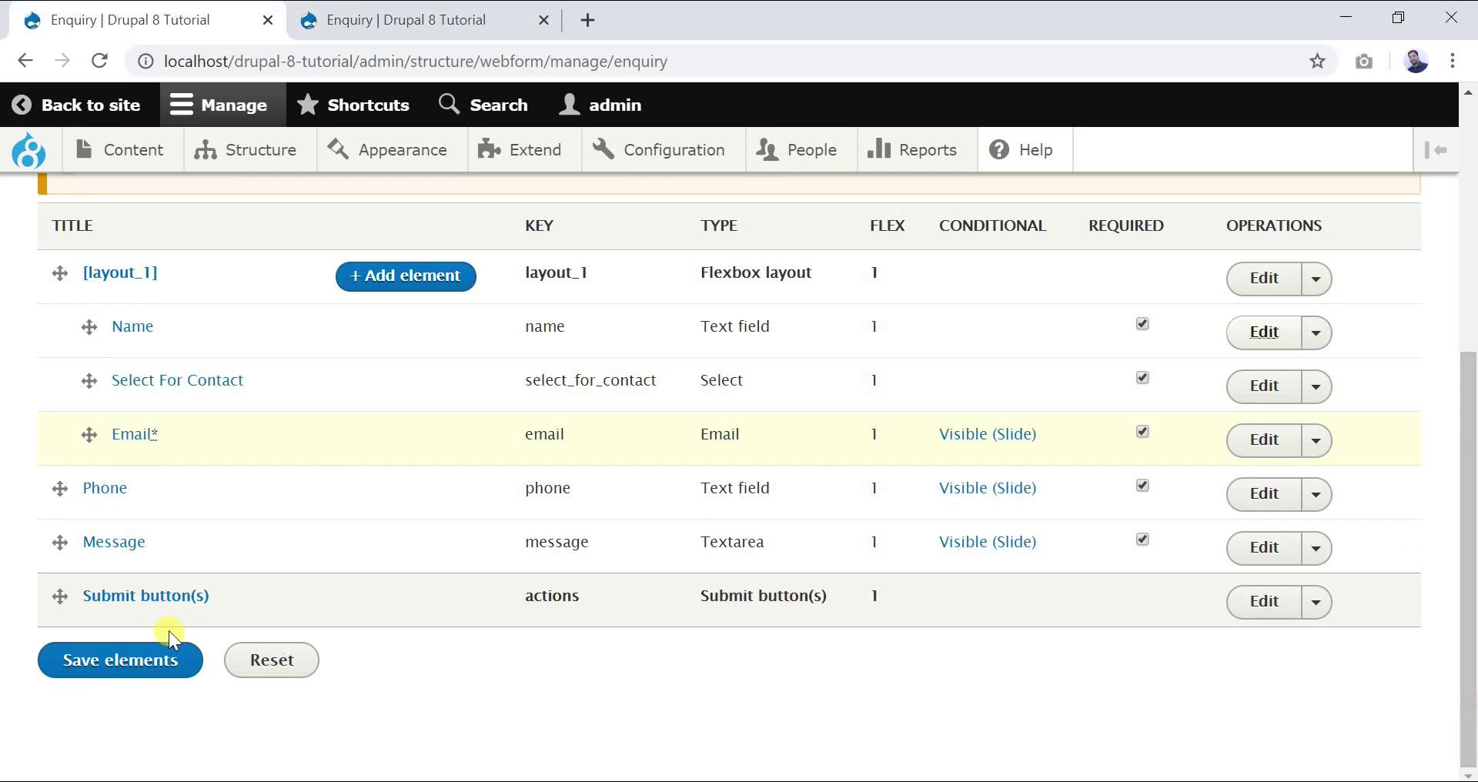
pyautogui.click(159, 664)
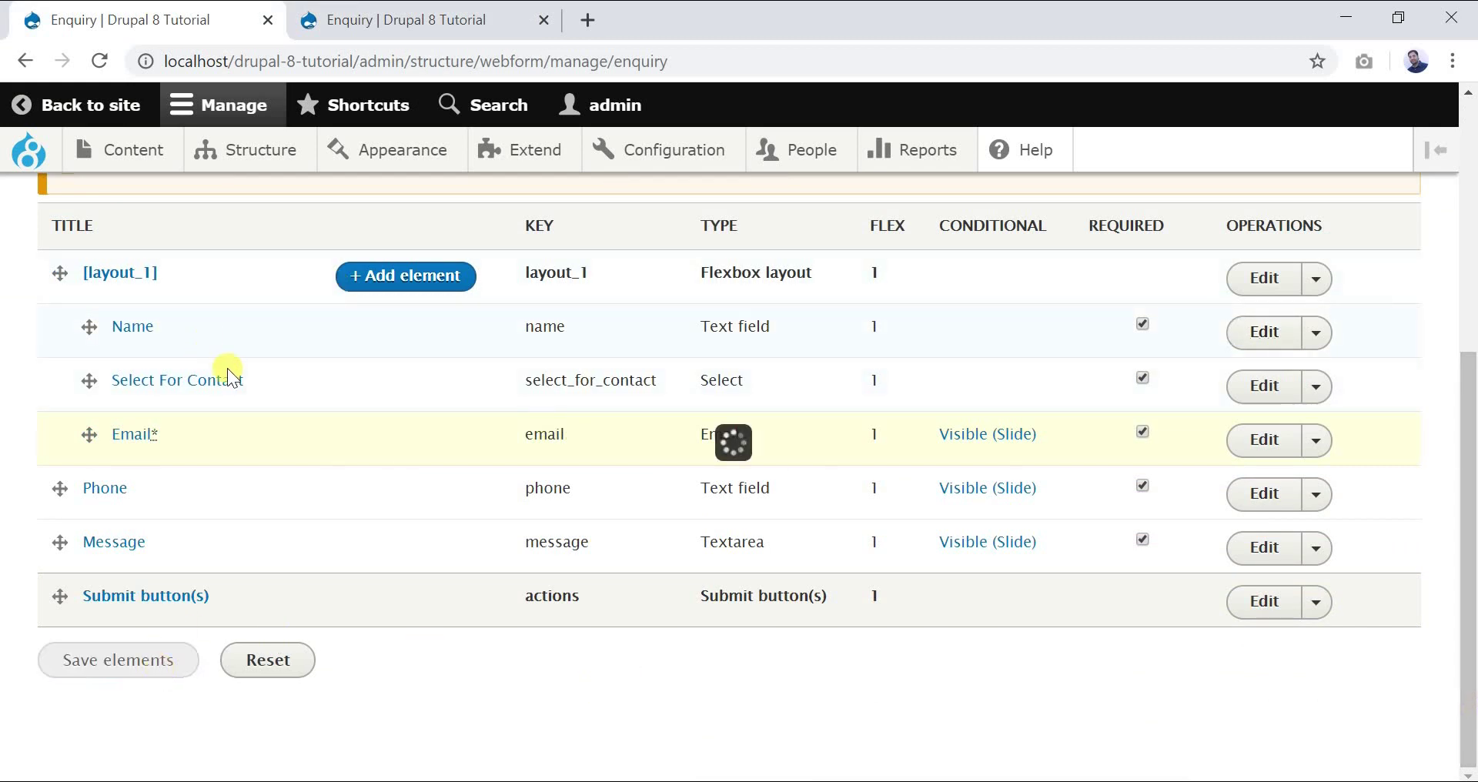
# Step: Reload the public Enquiry form and choose Email under Select For Contact to check where the Email field is placed
pyautogui.click(513, 17)
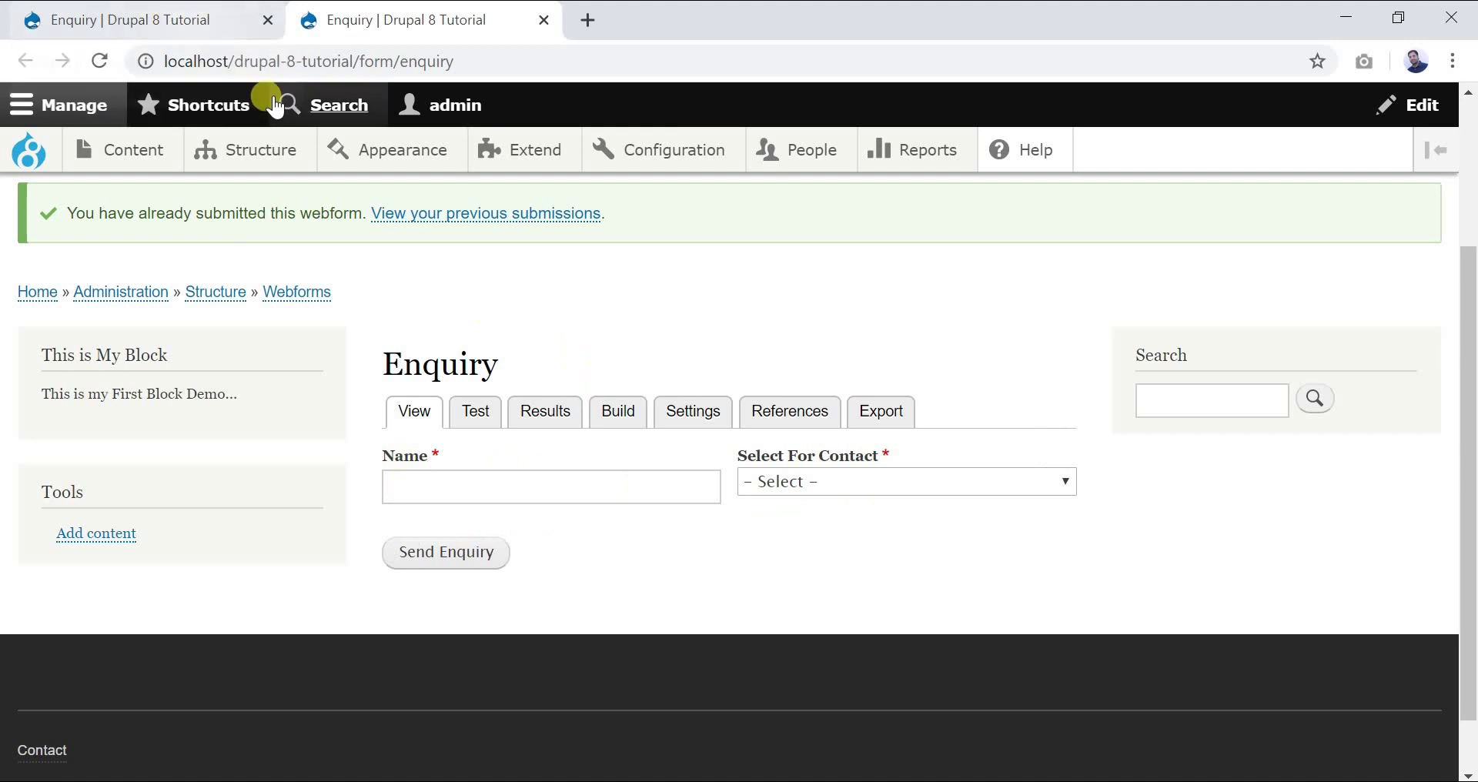
pyautogui.click(413, 408)
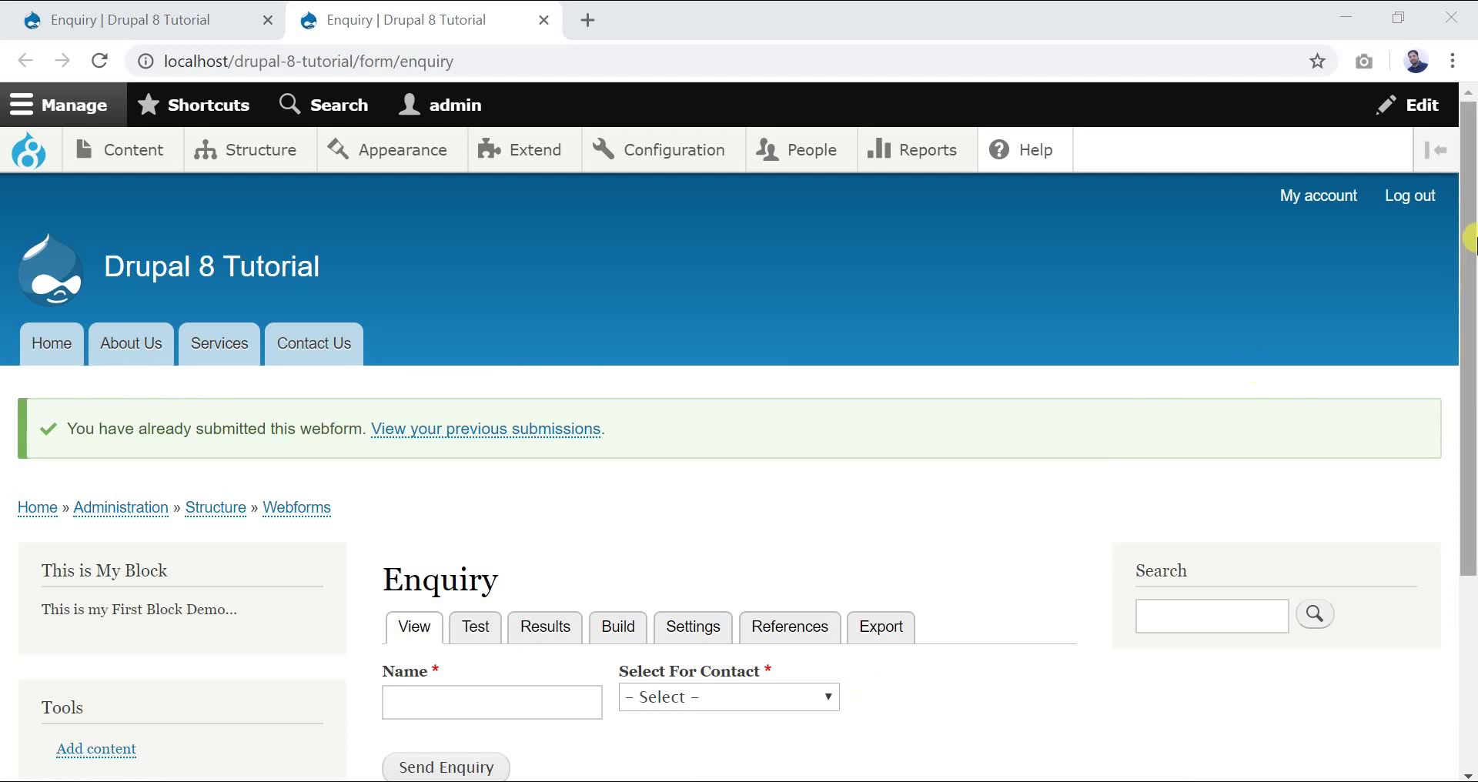
pyautogui.moveTo(1469, 246); pyautogui.dragTo(1470, 378)
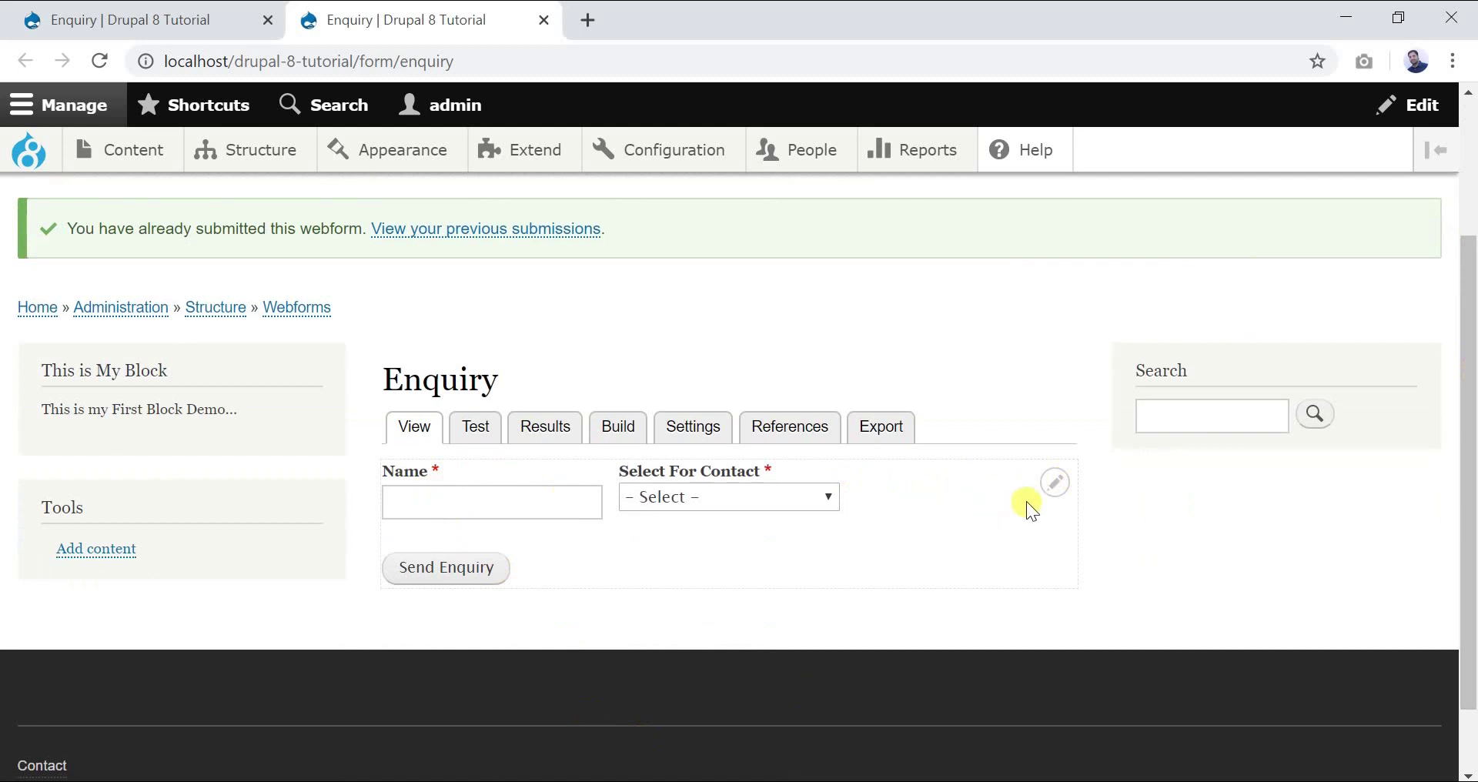
pyautogui.click(704, 502)
pyautogui.click(704, 557)
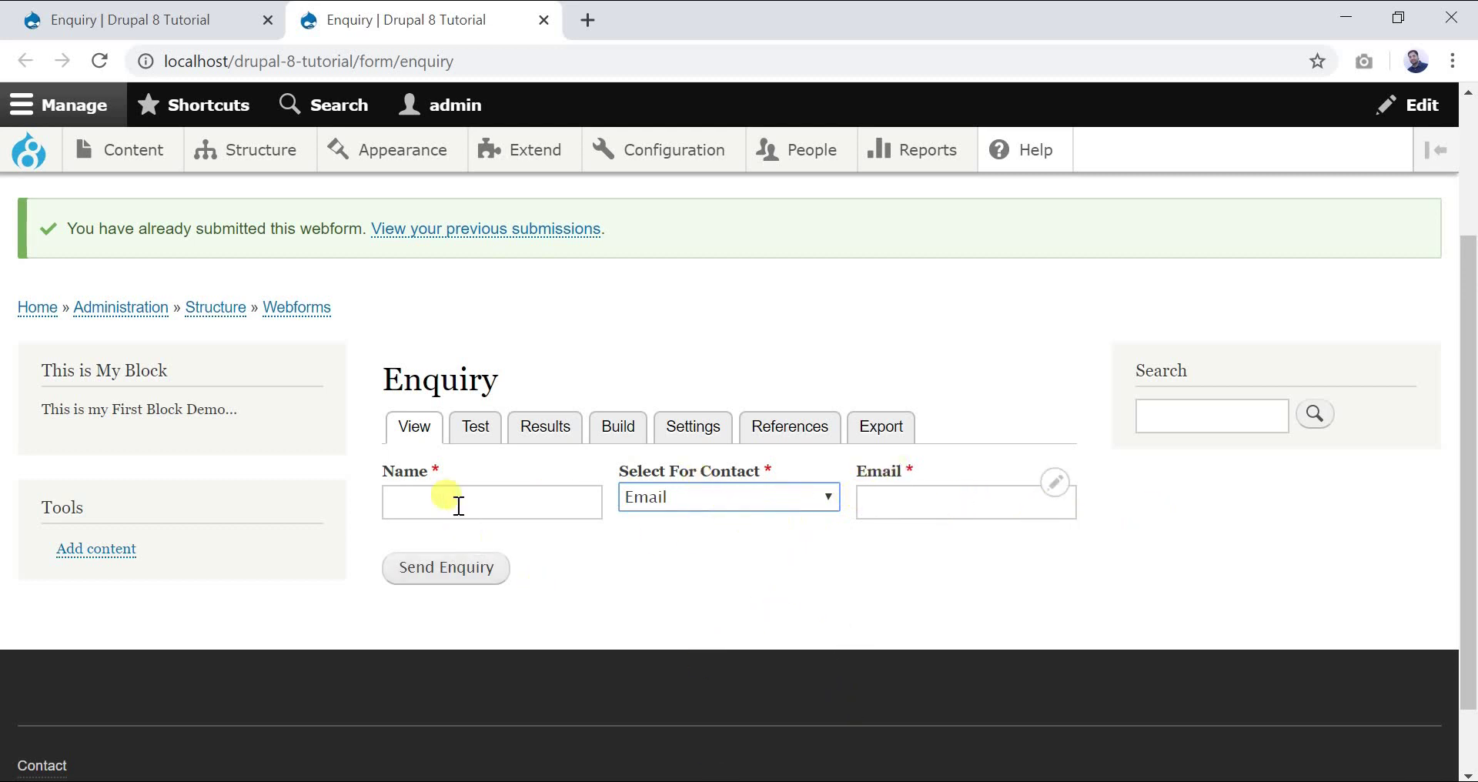
# Step: Return to the form builder, move the Email element out of layout_1 to the top level, and save the elements
pyautogui.click(129, 15)
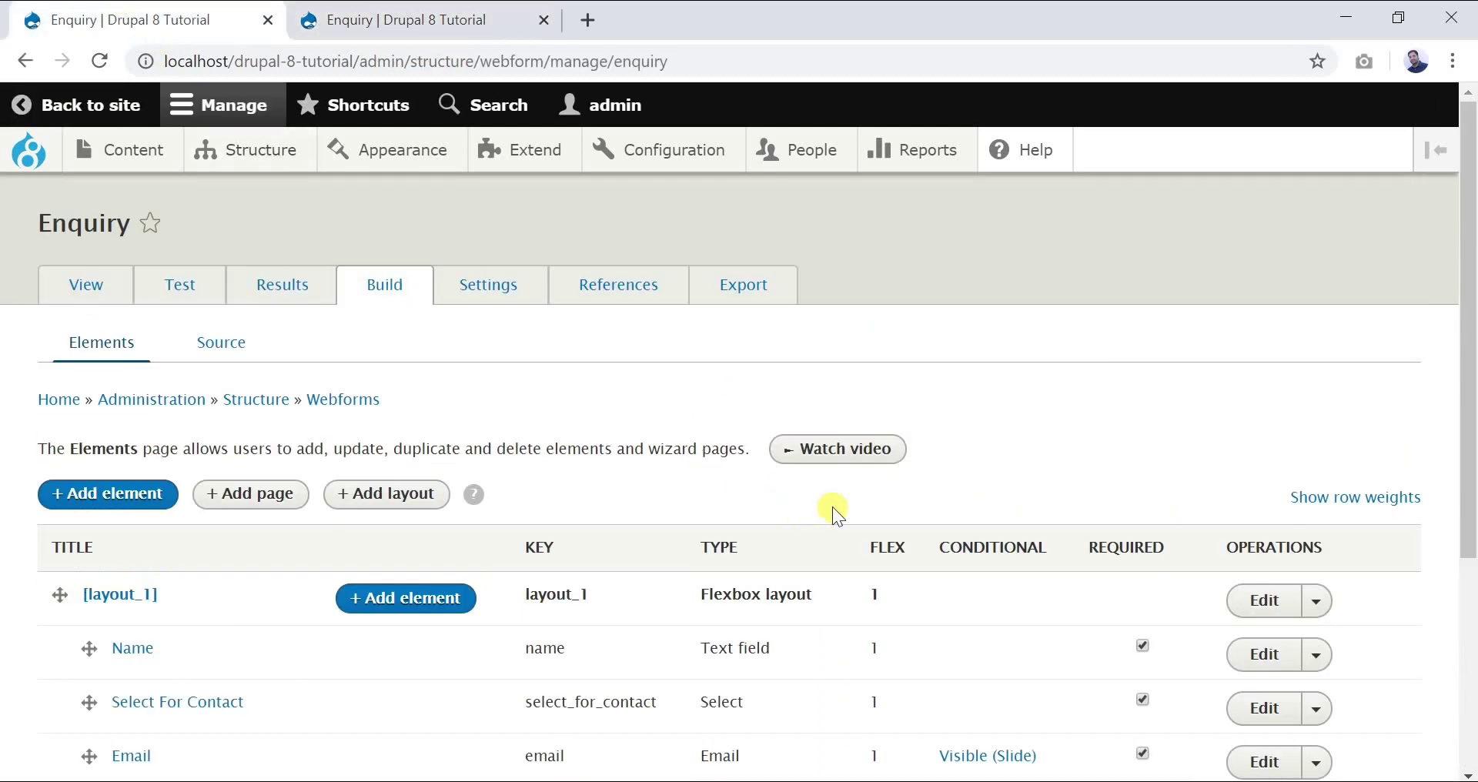
pyautogui.scroll(-2, 1270, 439)
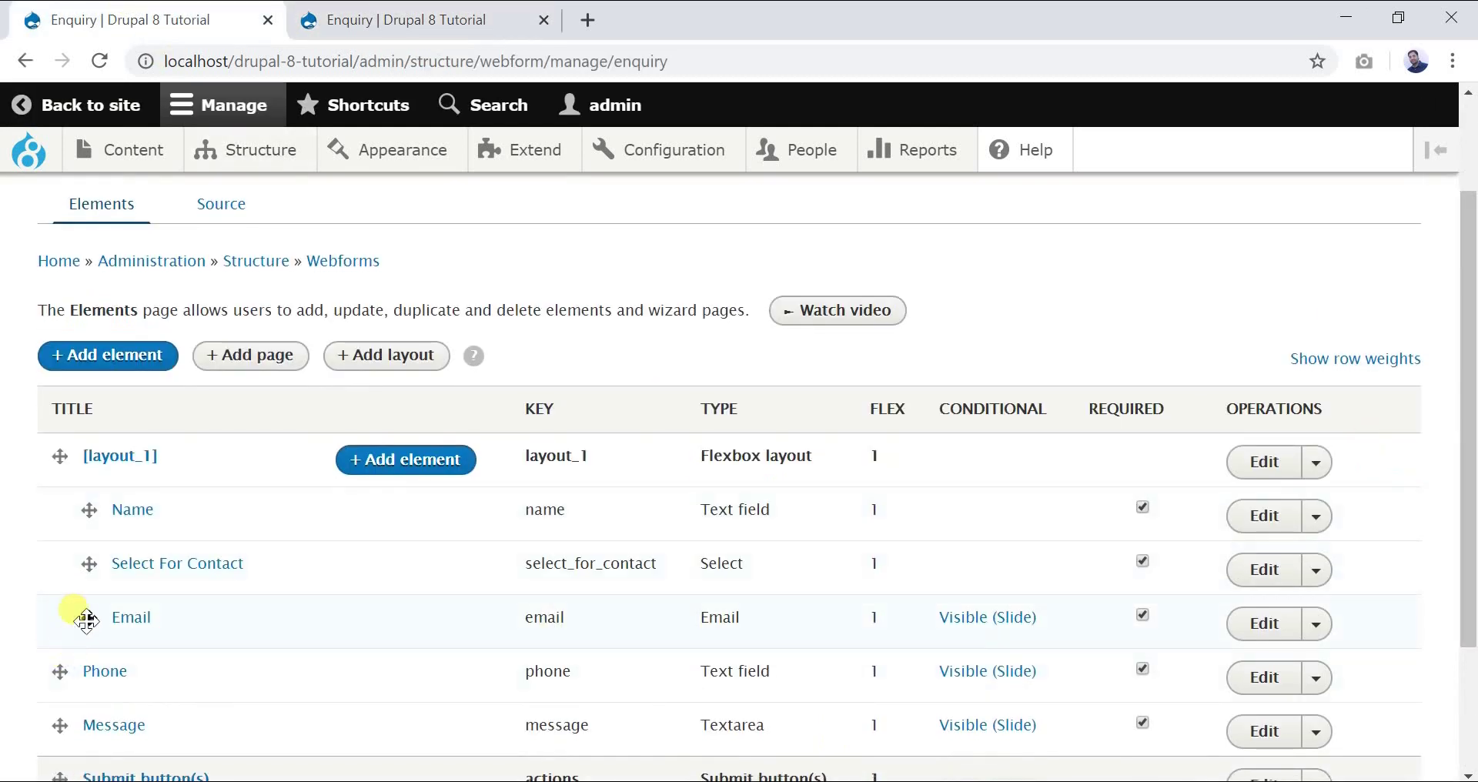
pyautogui.moveTo(86, 618); pyautogui.dragTo(48, 607)
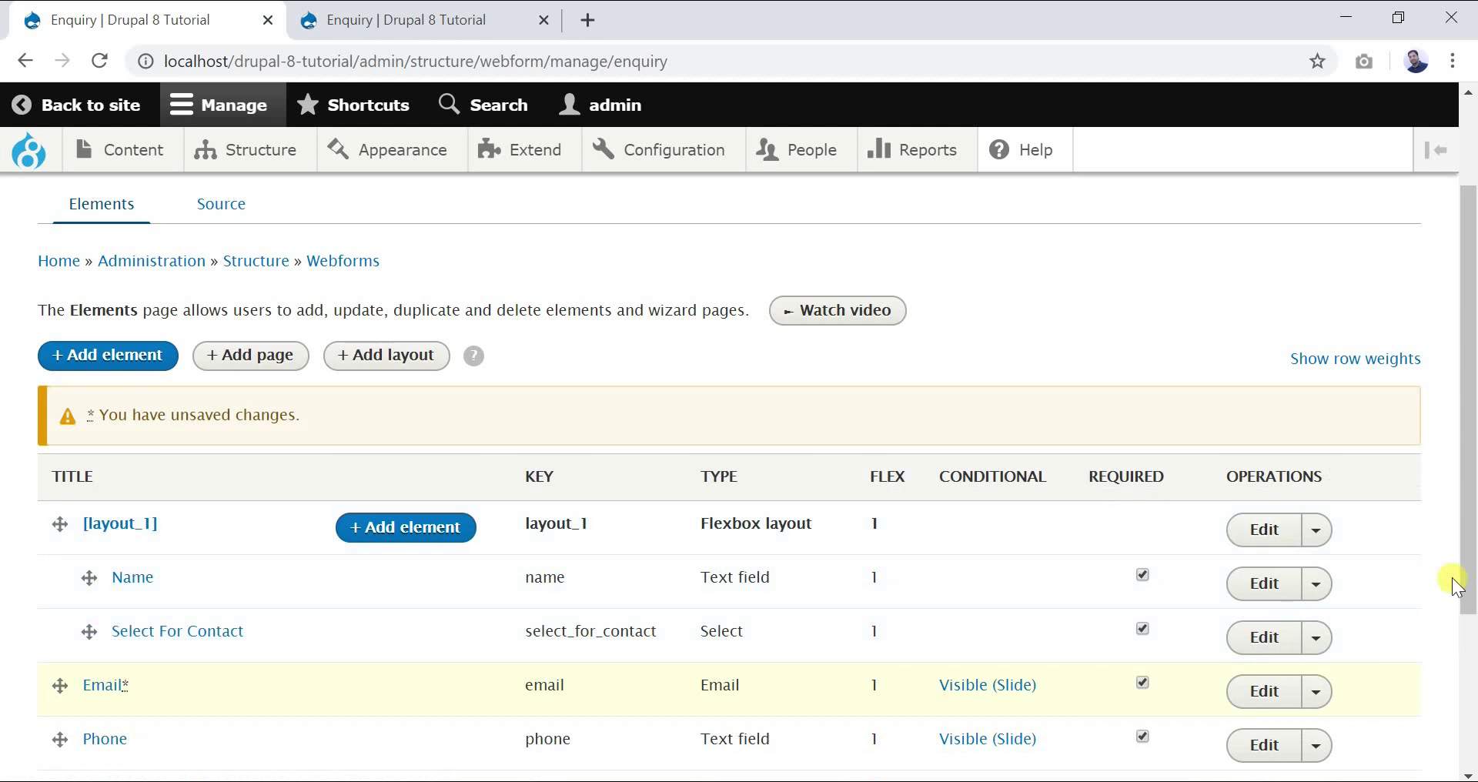
pyautogui.moveTo(1454, 579); pyautogui.dragTo(1454, 730)
pyautogui.click(160, 678)
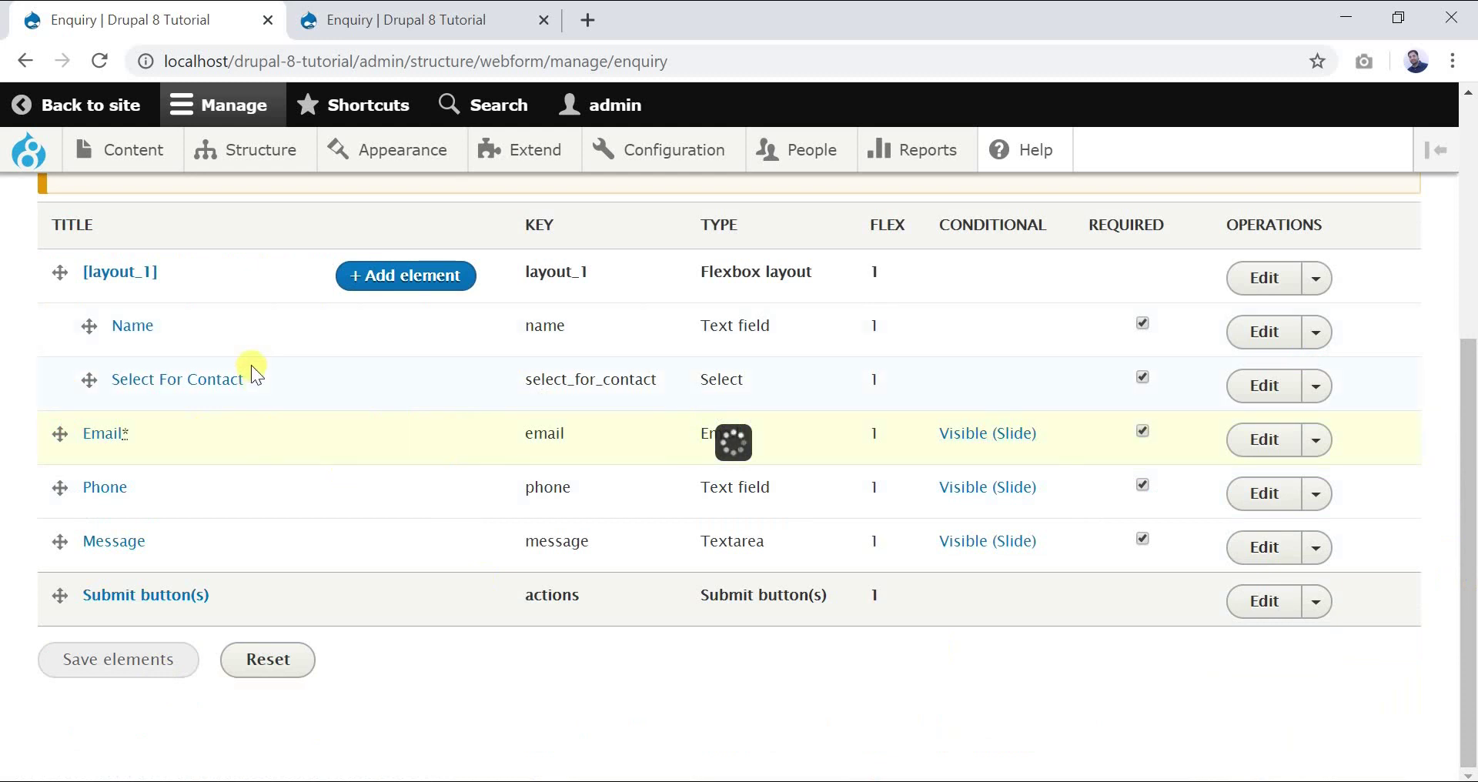
# Step: Set the Name element's Flexbox item Flex value to 4 and save the element
pyautogui.scroll(-3, 1471, 589)
pyautogui.scroll(-1, 1470, 589)
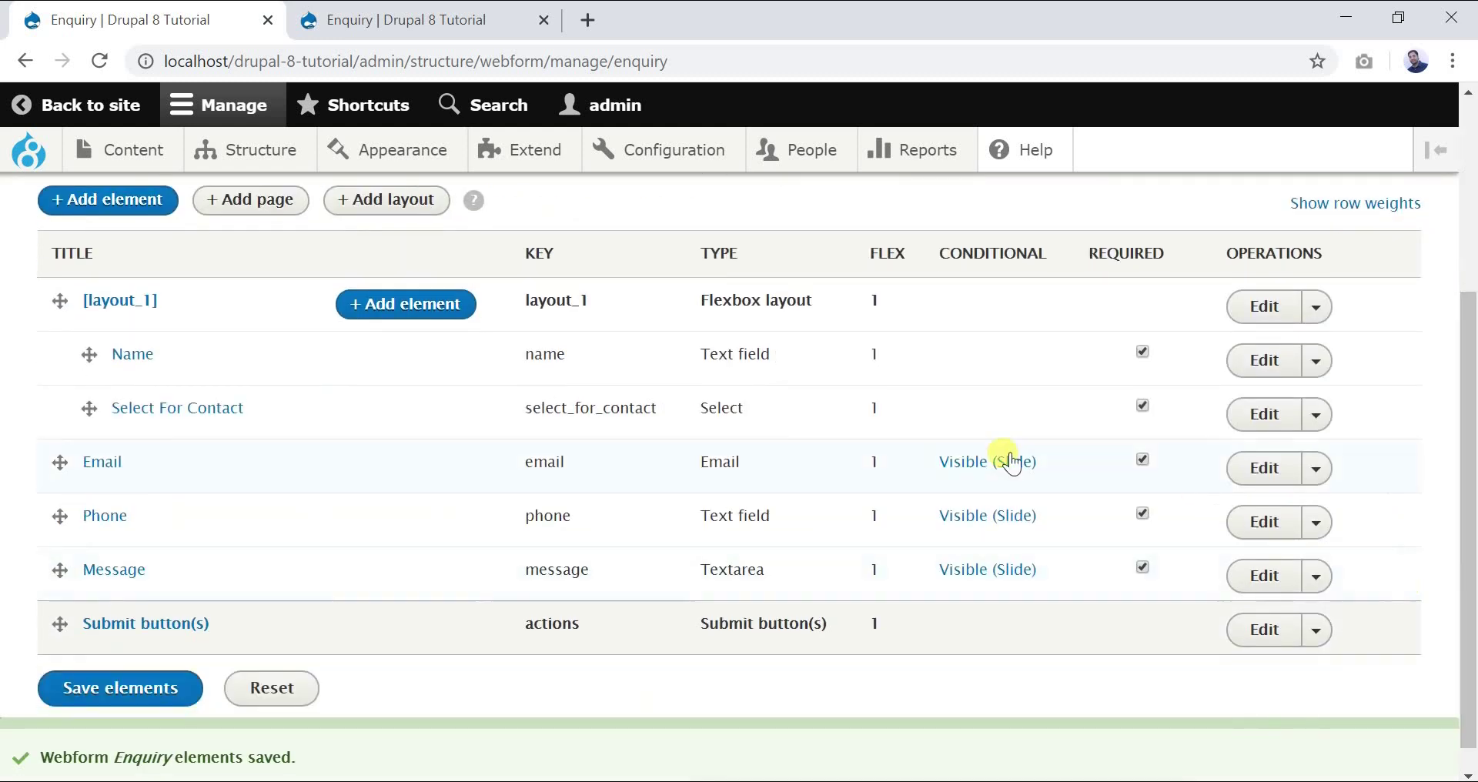
pyautogui.click(1276, 373)
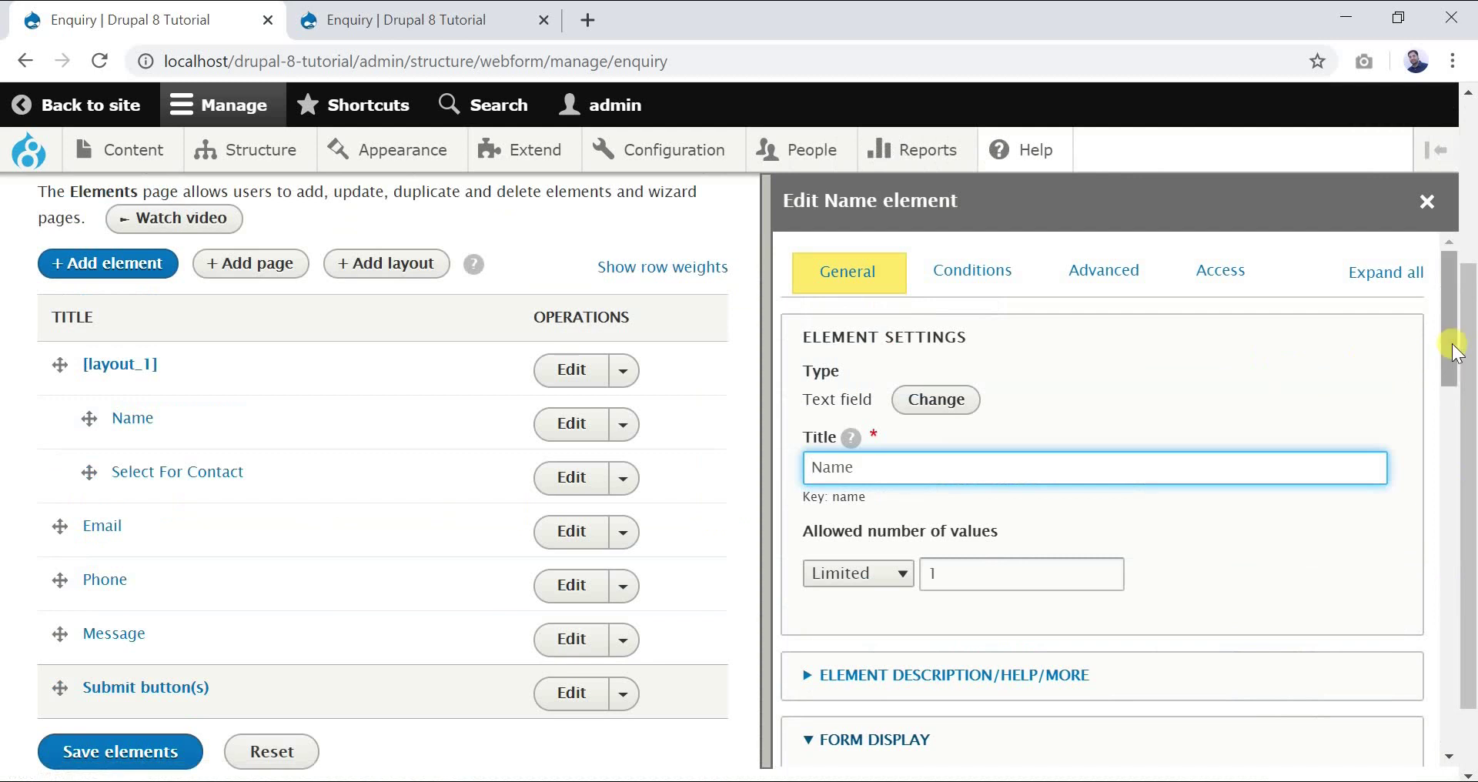
pyautogui.moveTo(1453, 354); pyautogui.dragTo(1438, 741)
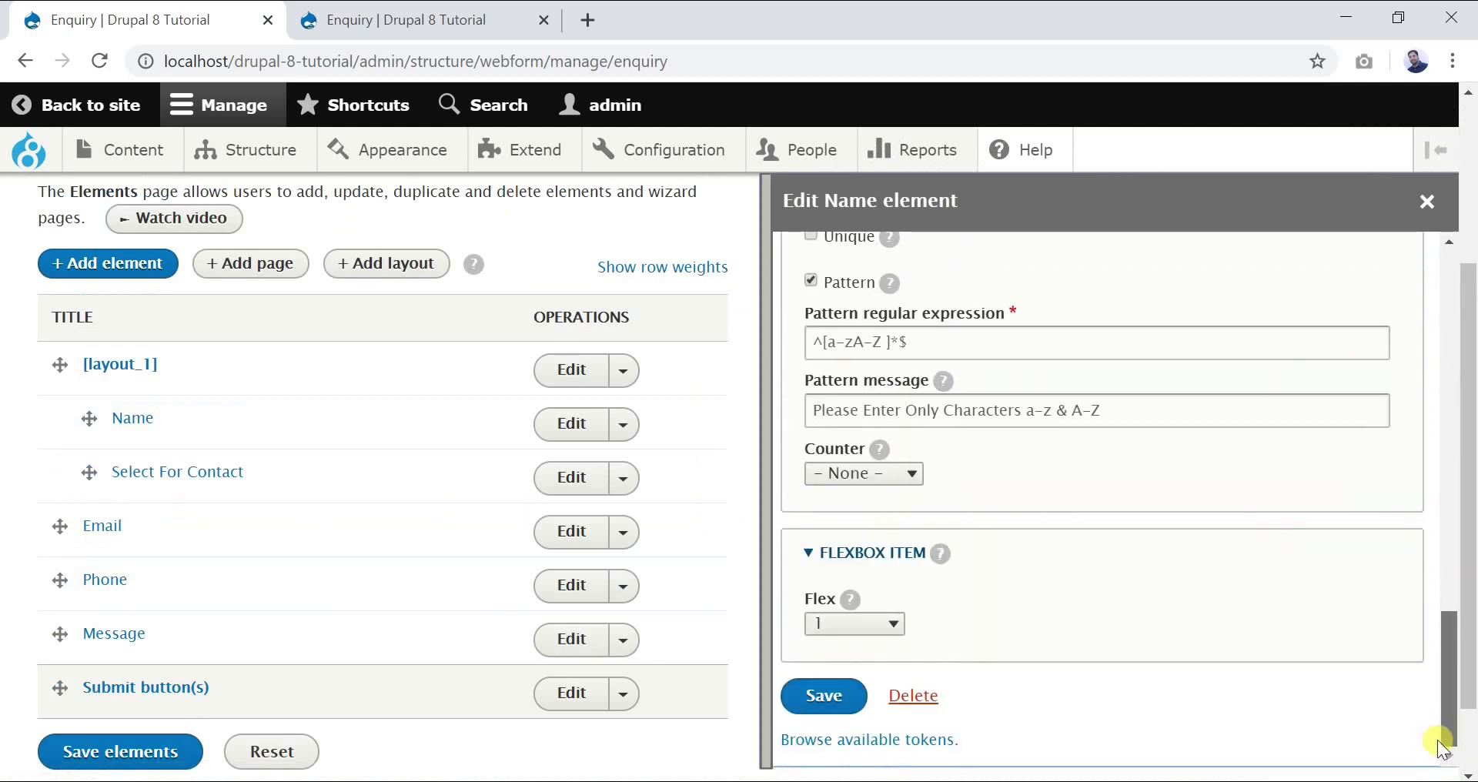
pyautogui.click(860, 634)
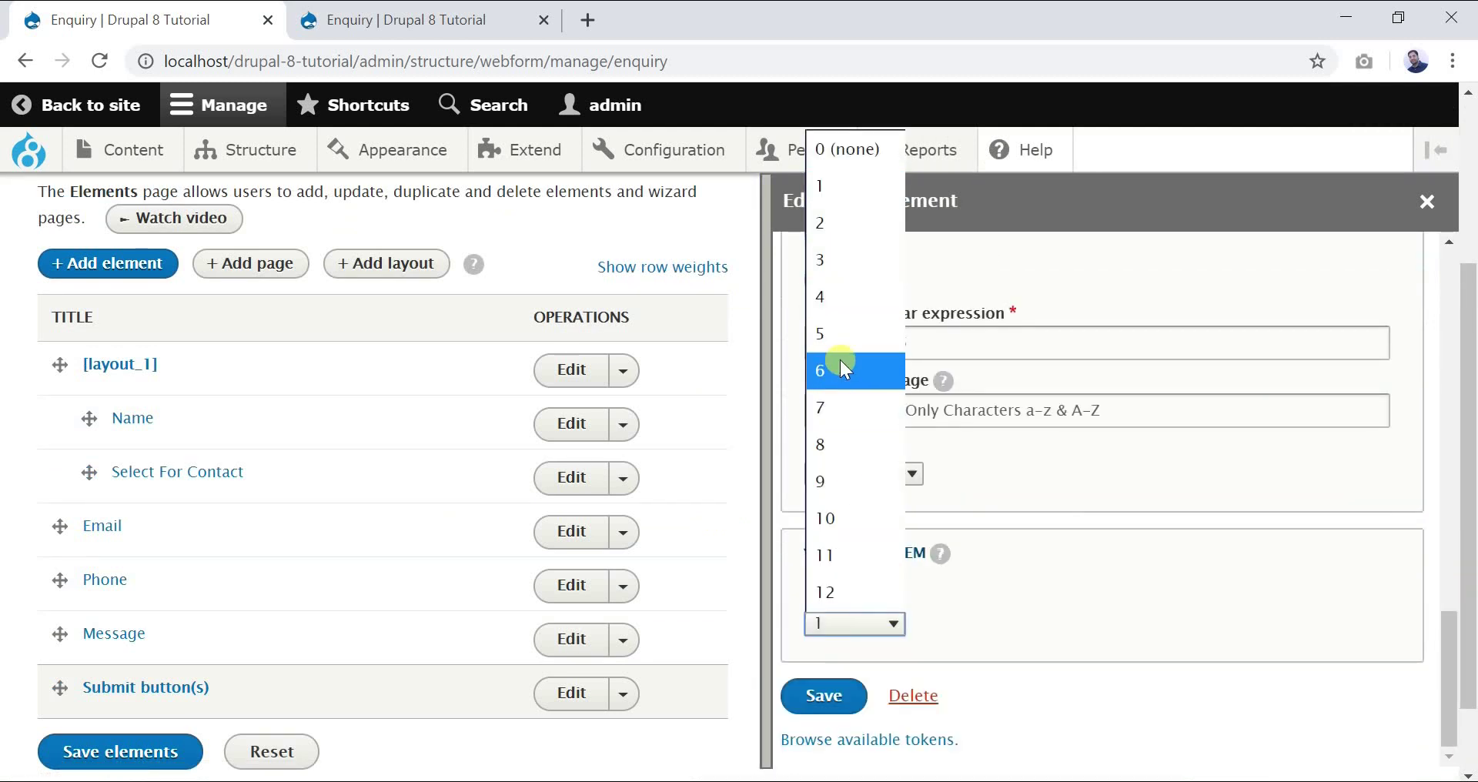
pyautogui.click(839, 297)
pyautogui.click(838, 701)
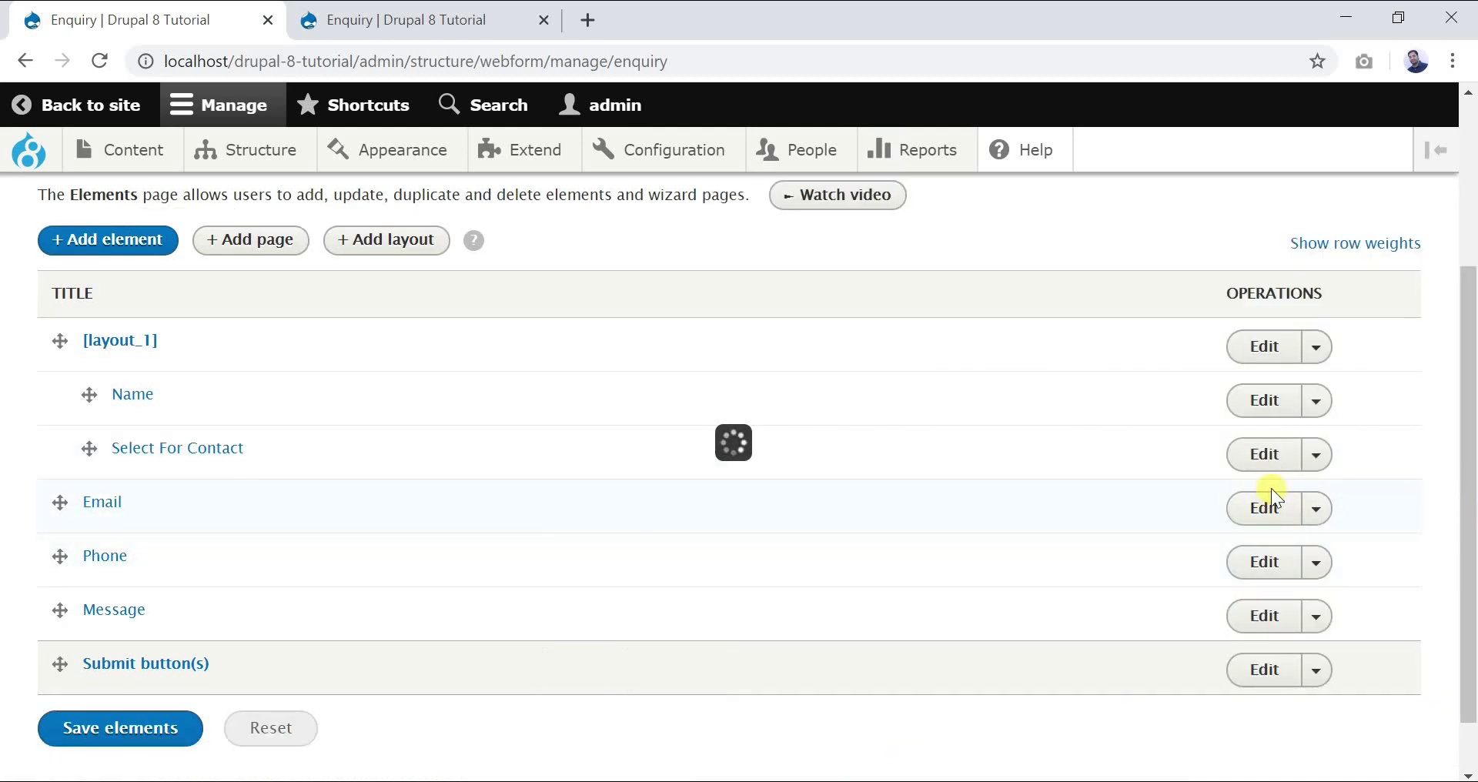
# Step: Set the Select For Contact element's Flexbox item Flex value to 8 and save the element
pyautogui.click(1265, 481)
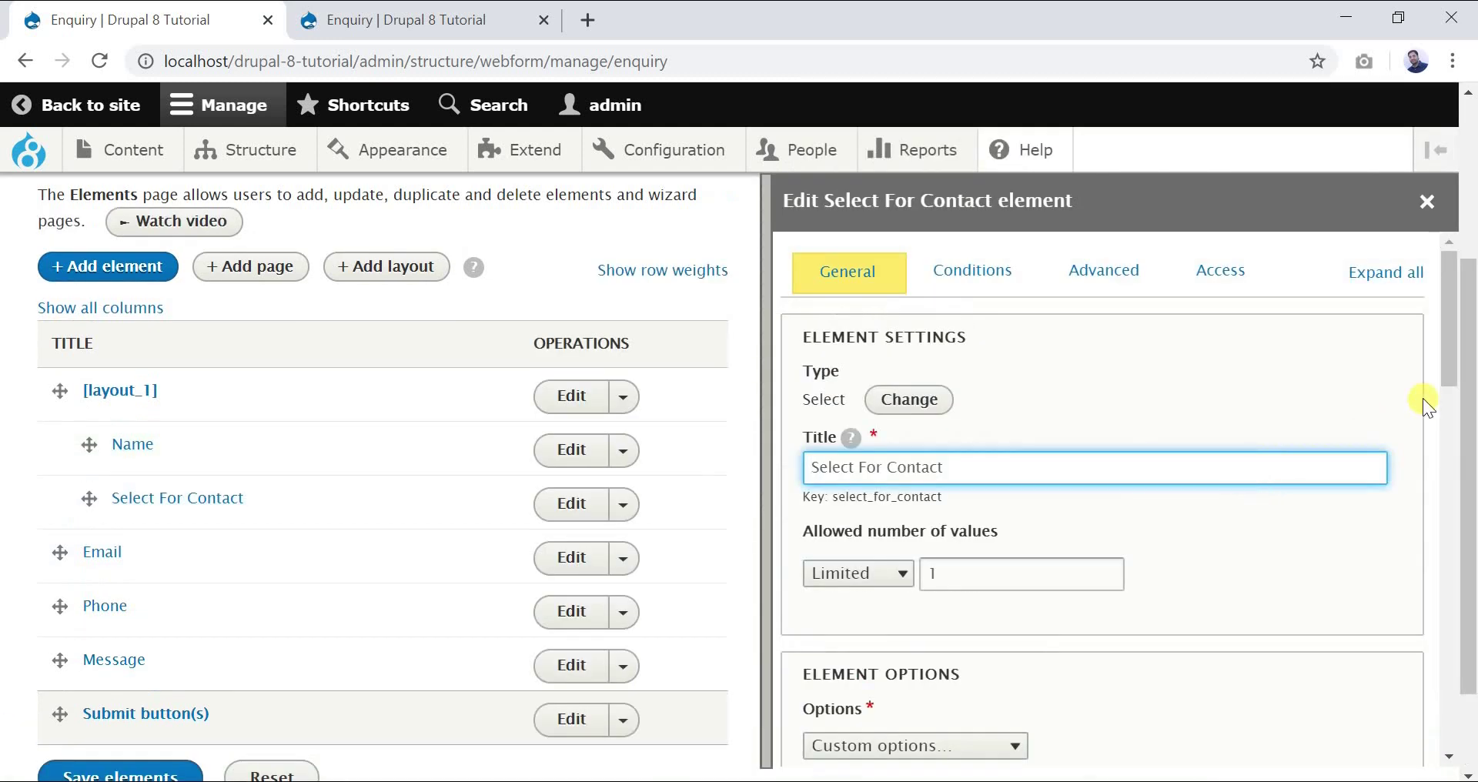
pyautogui.moveTo(1440, 353); pyautogui.dragTo(1412, 736)
pyautogui.click(831, 623)
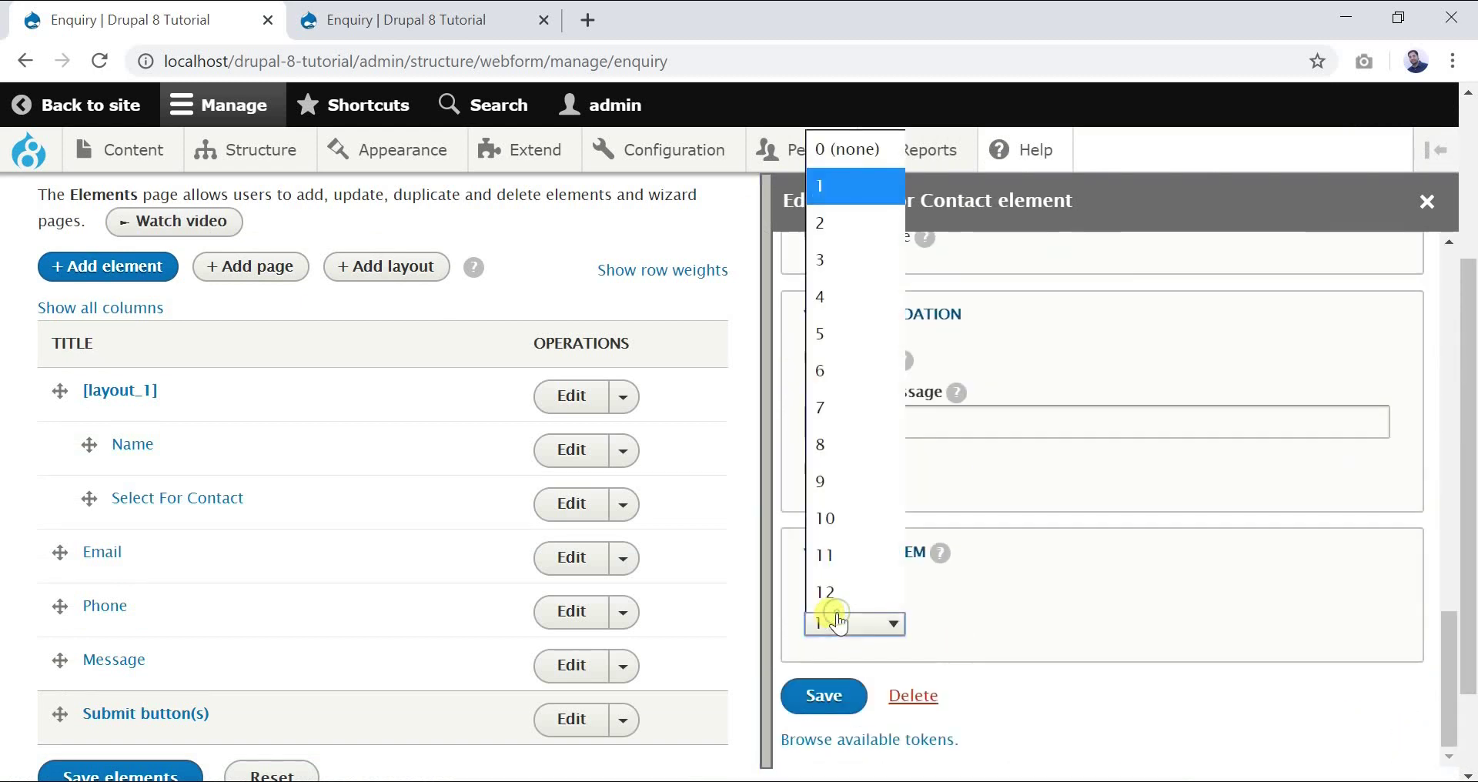
pyautogui.click(839, 446)
pyautogui.click(825, 694)
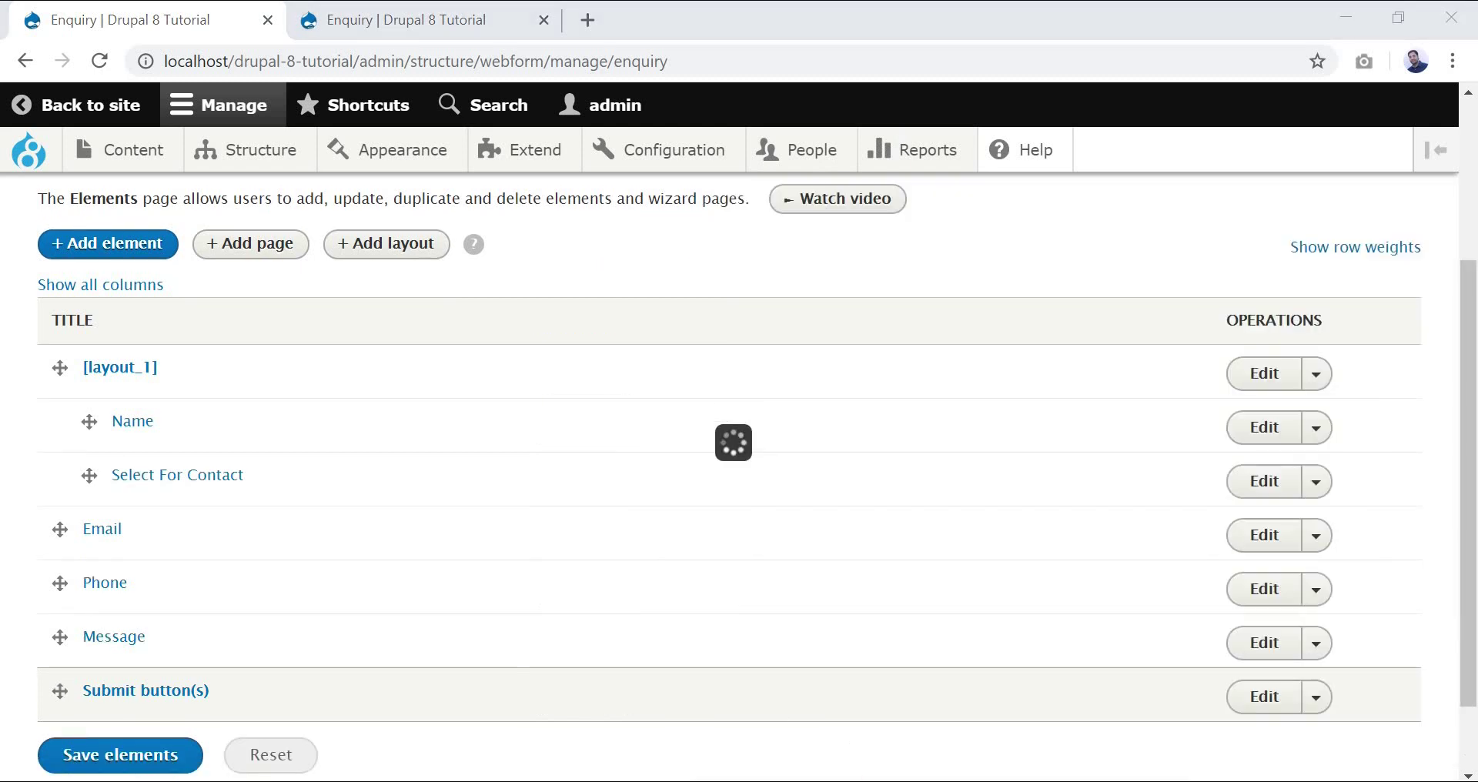
# Step: Reload the public Enquiry form and compare the column widths of the Name and Select For Contact fields
pyautogui.click(502, 17)
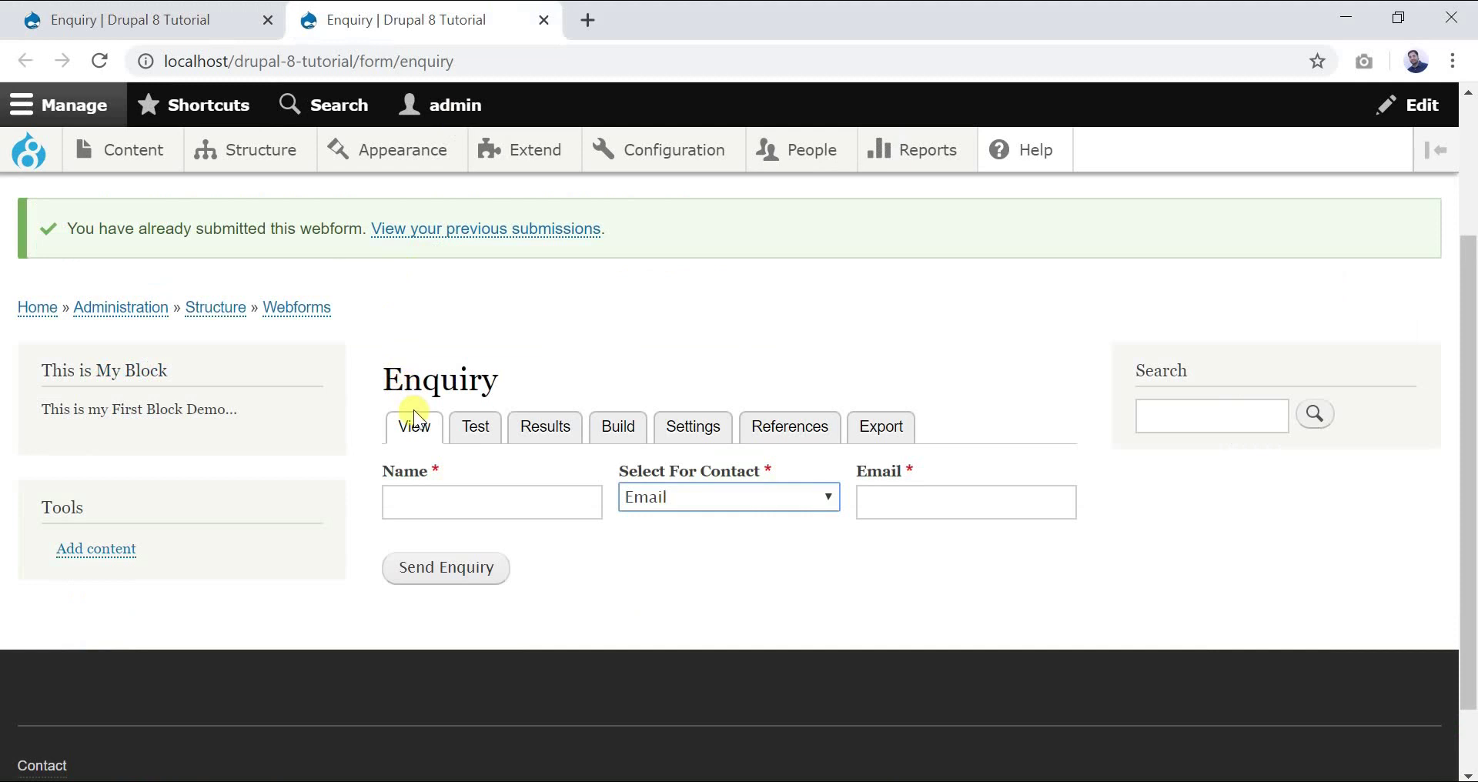
pyautogui.click(421, 433)
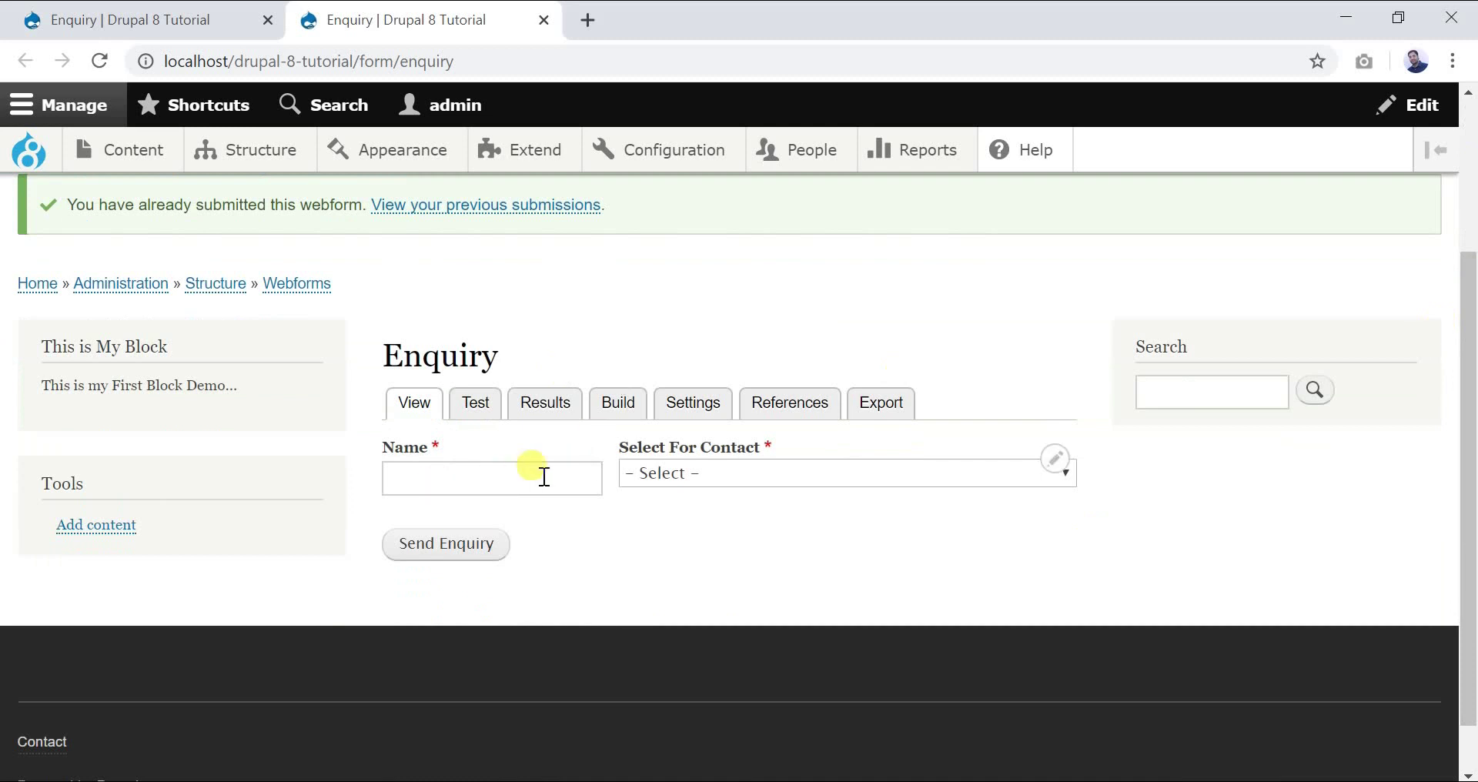
pyautogui.click(773, 463)
pyautogui.click(773, 464)
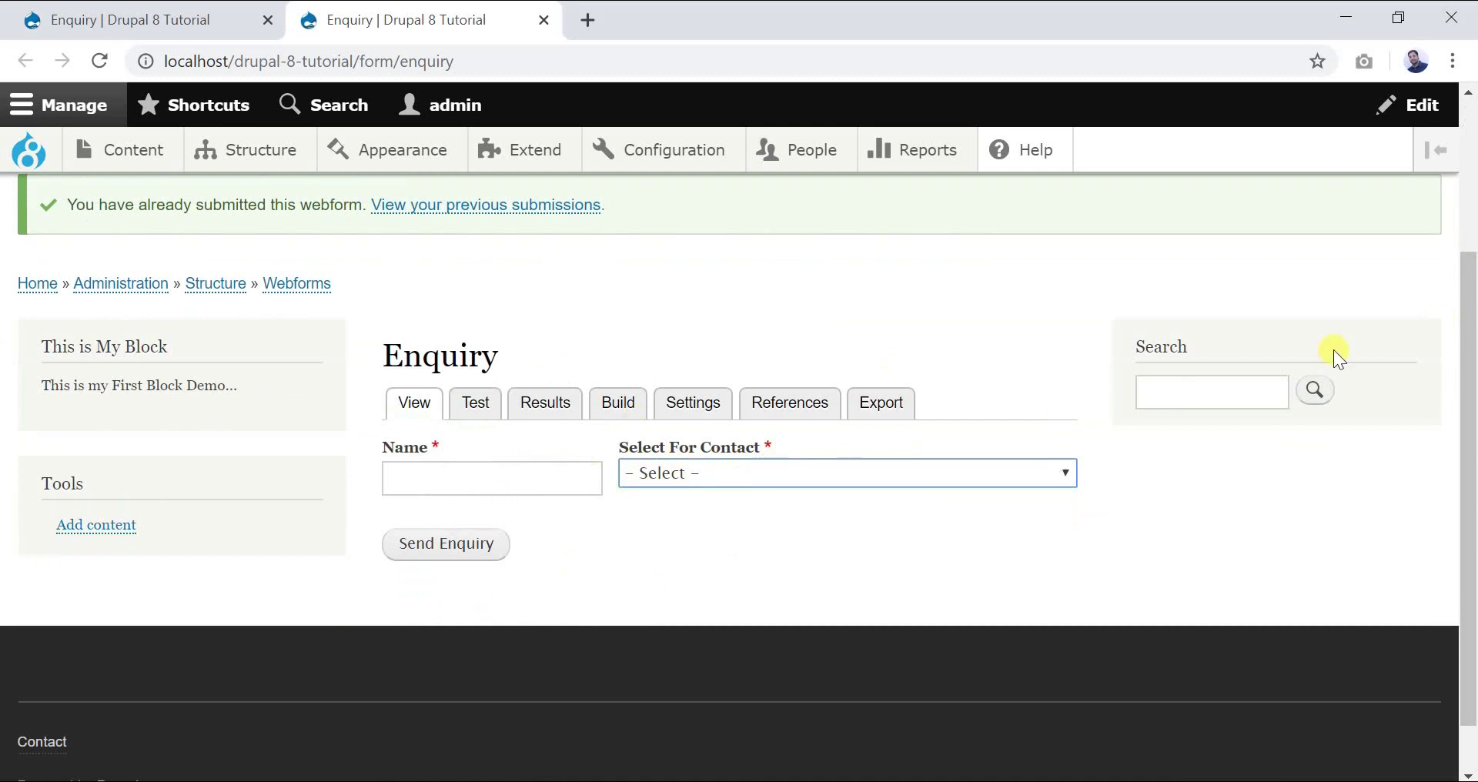
pyautogui.click(745, 276)
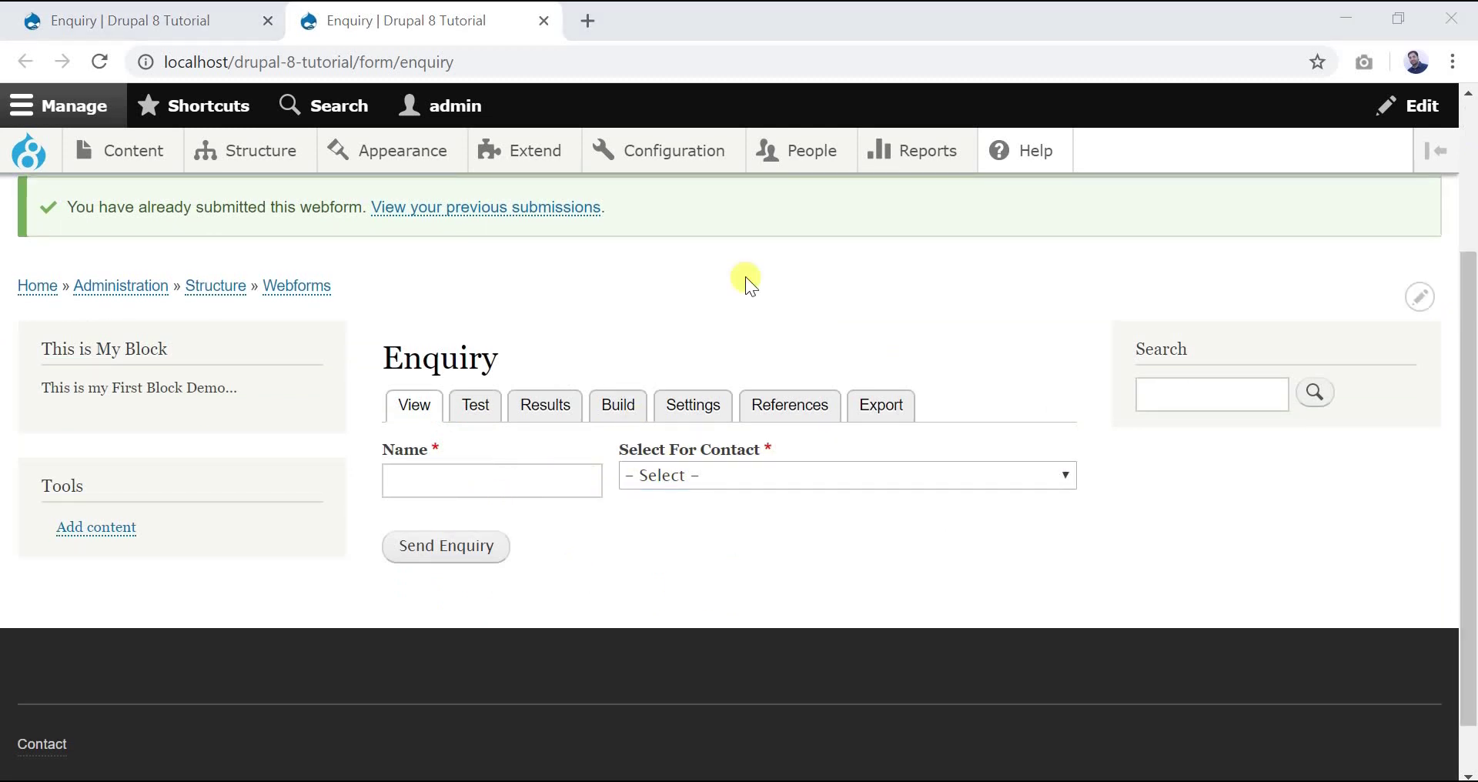